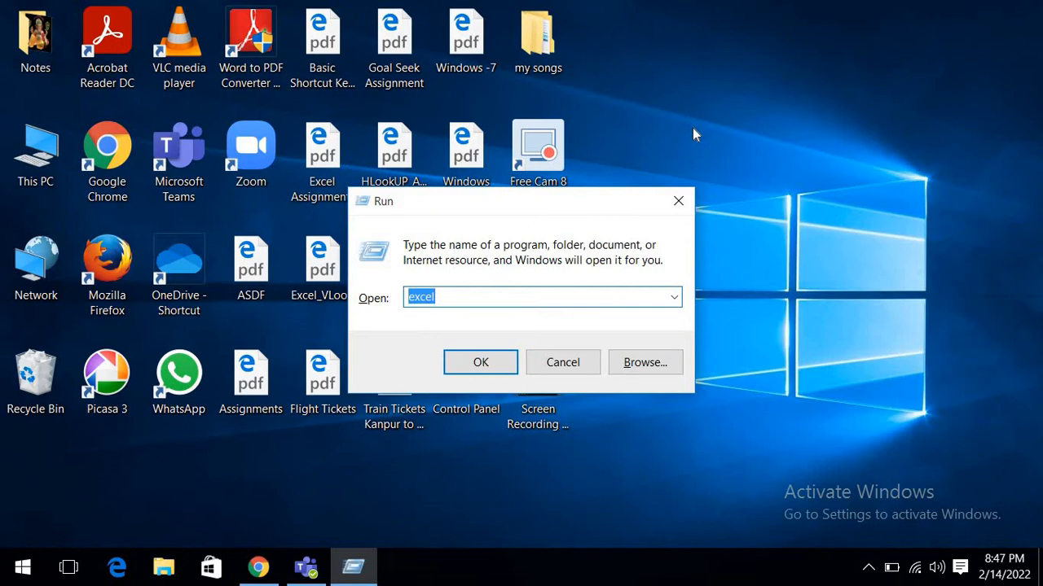
Launch Excel and maximize the blank workbook window
key("Return")
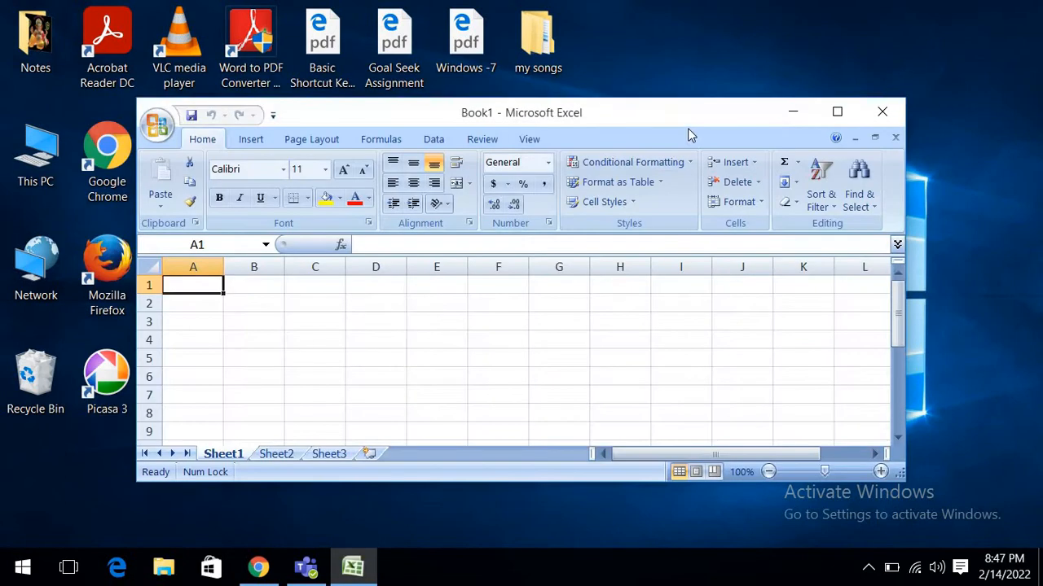
double_click(325, 118)
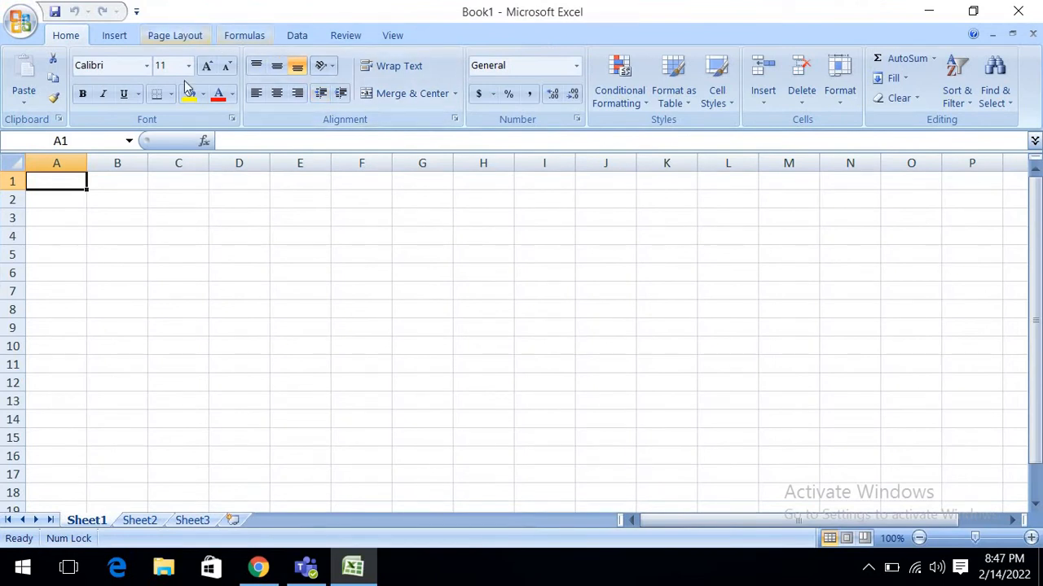
left_click(180, 239)
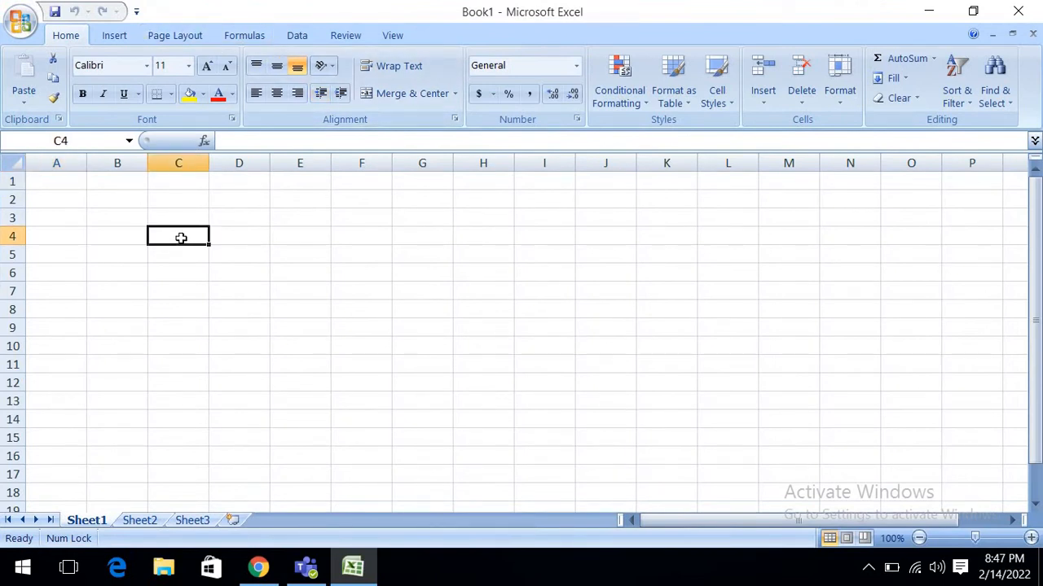
Show the page layout commands for the blank worksheet
key("alt")
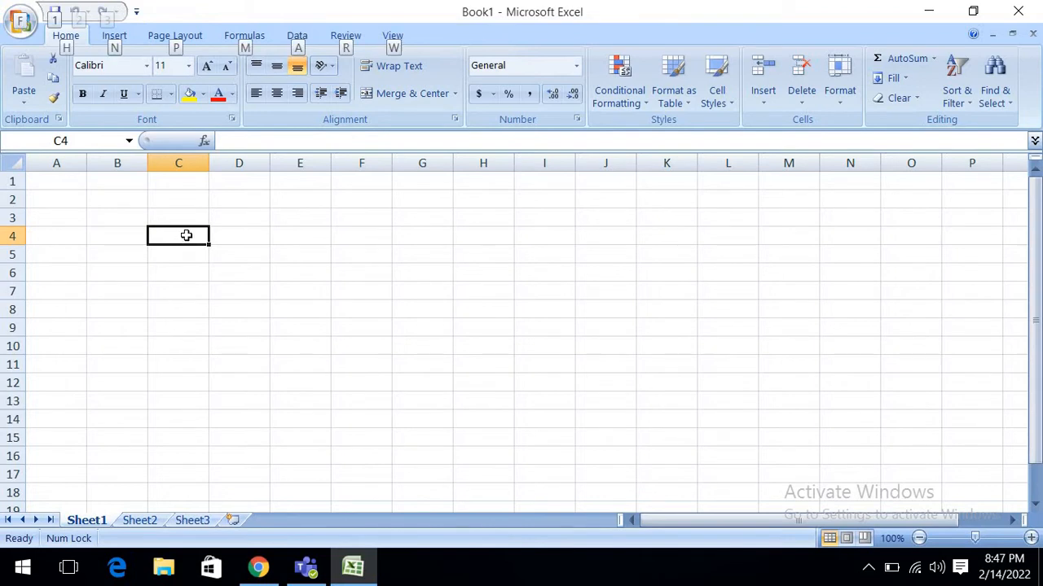
key("alt")
key("alt")
key("p")
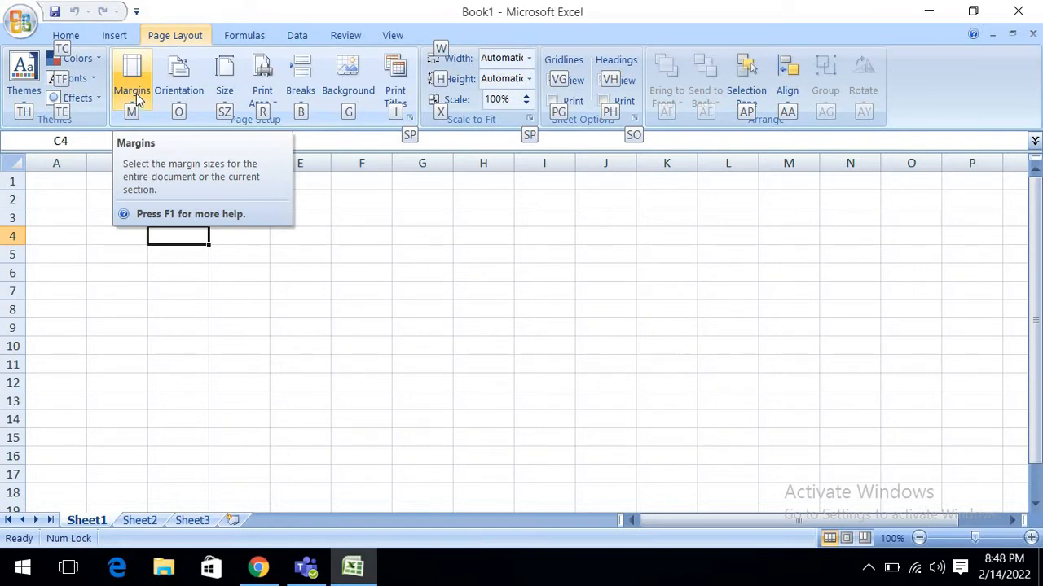
left_click(132, 233)
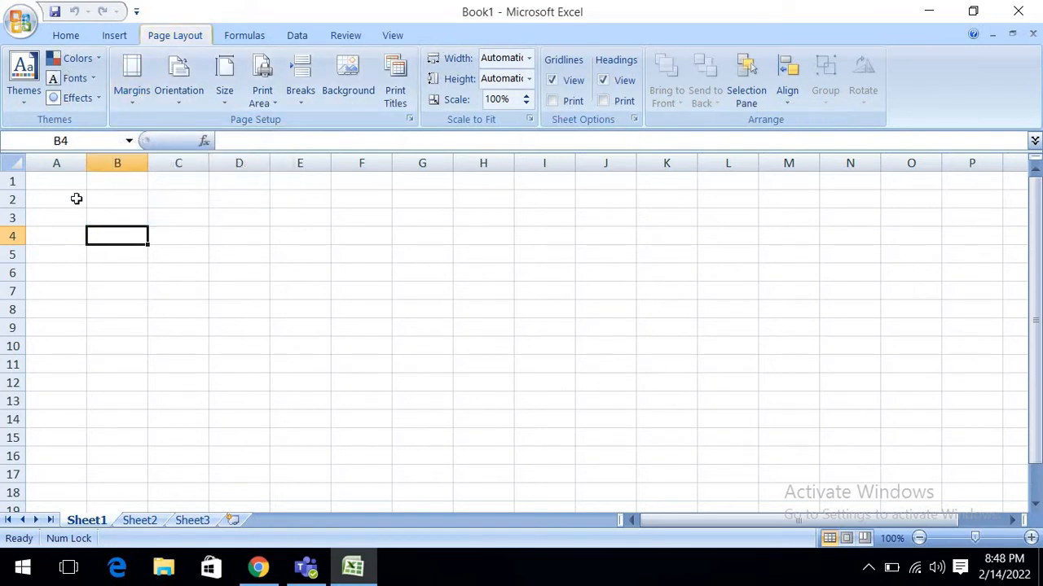
Fill the range A1:N122 on Sheet1 with the text "excel" in a single entry
left_click(55, 178)
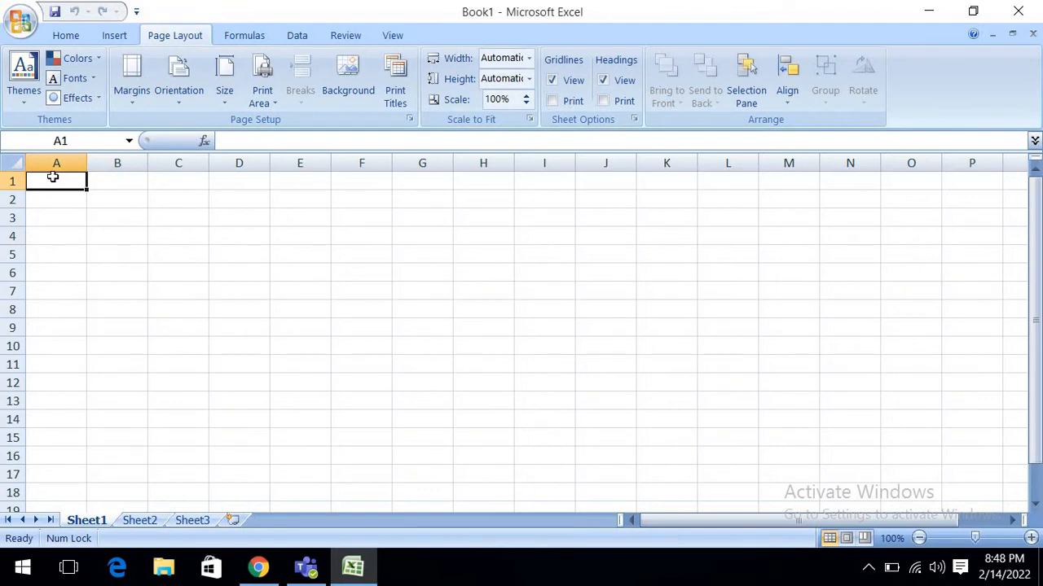
key("shift+Right")
key("shift+Right")
key("shift+Right")
key("shift+Right")
key("shift+Right")
key("shift+Right")
key("shift+Right")
key("shift+Right")
key("shift+Right")
key("shift+Right")
key("shift+Right")
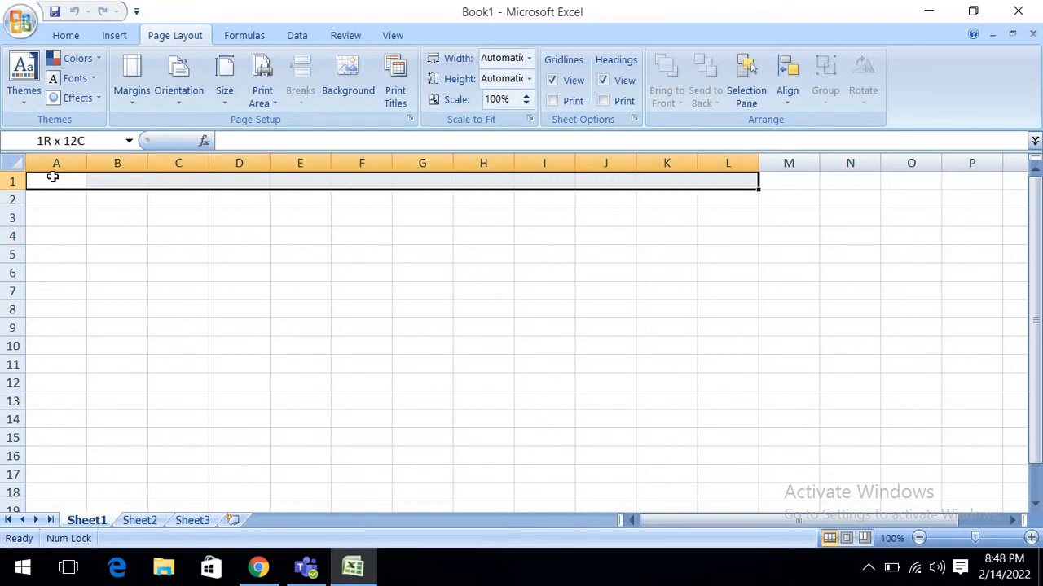
key("shift+Right")
key("shift+Right")
key("shift+Down")
key("shift+Down")
key("shift+Down")
key("shift+Down")
key("shift+Down")
key("shift+Down")
key("shift+Down")
key("shift+Down")
key("shift+Down")
key("shift+Down")
key("shift+Down")
key("shift+Down")
key("shift+Down")
key("shift+Down")
key("shift+Down")
key("shift+Down")
key("shift+Down")
key("shift+Down")
key("shift+Down")
key("shift+Down")
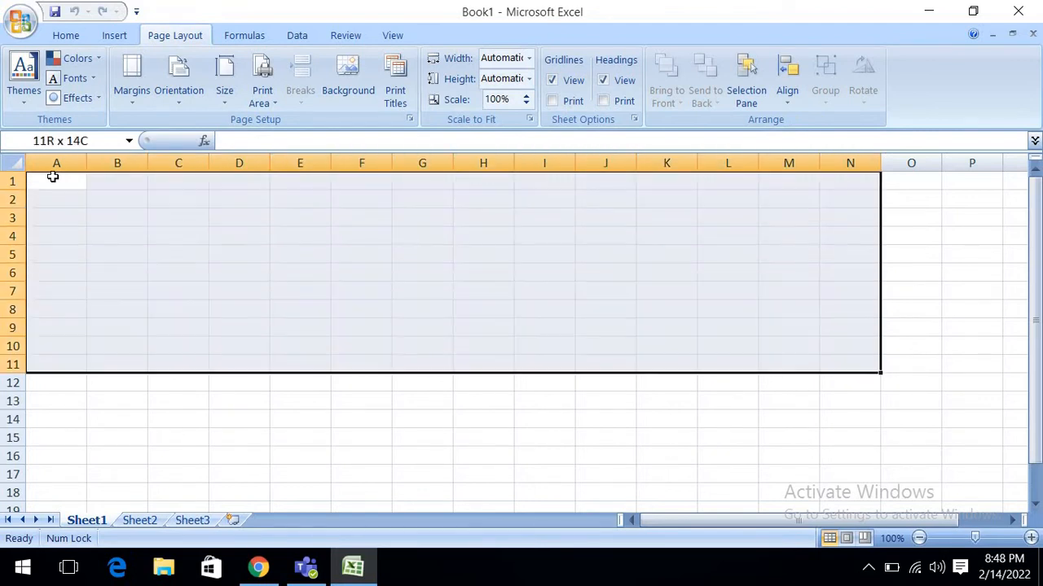
key("shift+Down")
key("shift+Down")
key("shift+Down")
key("shift+Down")
key("shift+Down")
key("shift+Down")
key("shift+Down")
key("shift+Down")
key("shift+Down")
key("shift+Down")
key("shift+Down")
key("shift+Down")
key("shift+Down")
key("shift+Down")
key("shift+Down")
key("shift+Down")
key("shift+Down")
key("shift+Down")
key("shift+Down")
key("shift+Down")
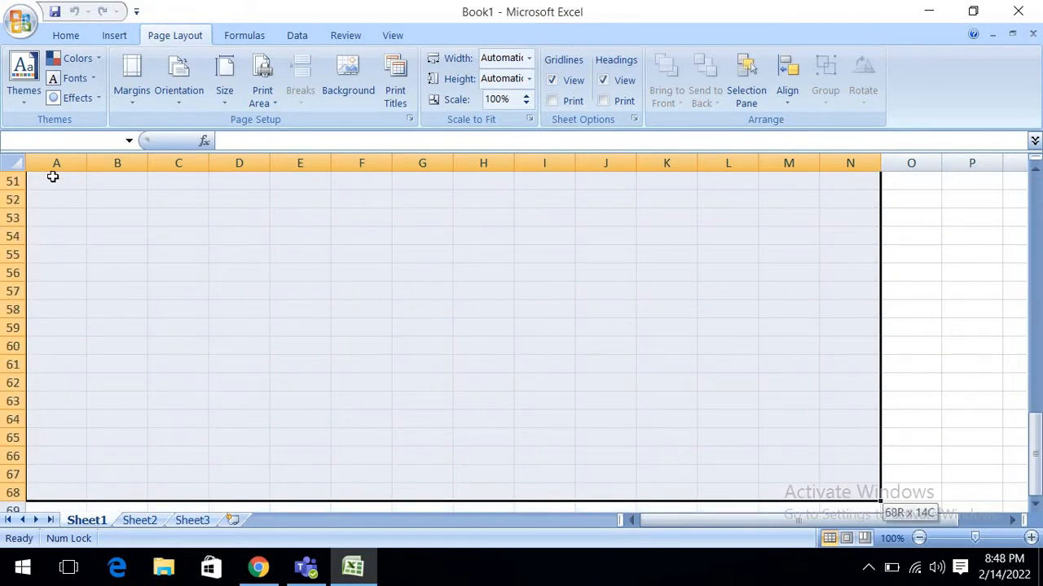
key("shift+Down")
key("shift+Down")
key("shift+Down")
key("shift+Down")
key("shift+Down")
key("shift+Down")
key("shift+Down")
key("shift+Down")
key("shift+Down")
key("shift+Down")
key("shift+Down")
key("shift+Down")
key("shift+Down")
key("shift+Down")
key("shift+Down")
key("shift+Down")
key("shift+Down")
key("shift+Down")
key("shift+Down")
key("shift+Down")
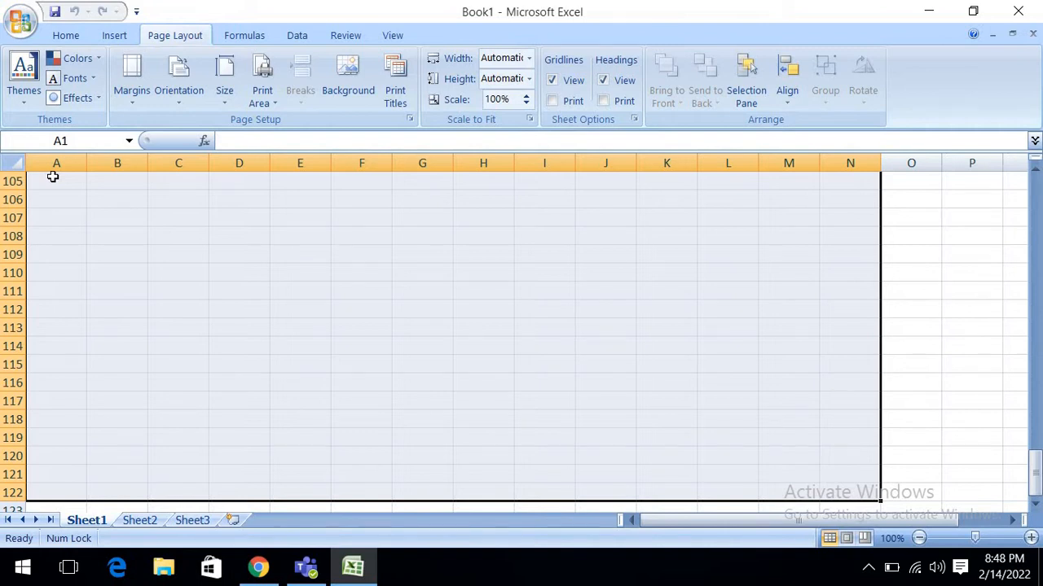
type("excel")
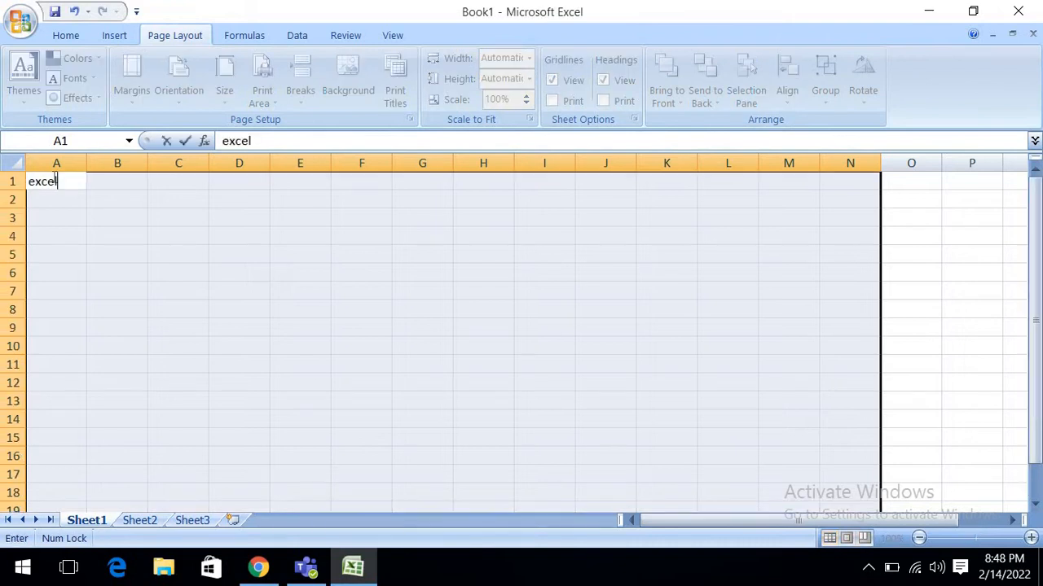
key("ctrl+Return")
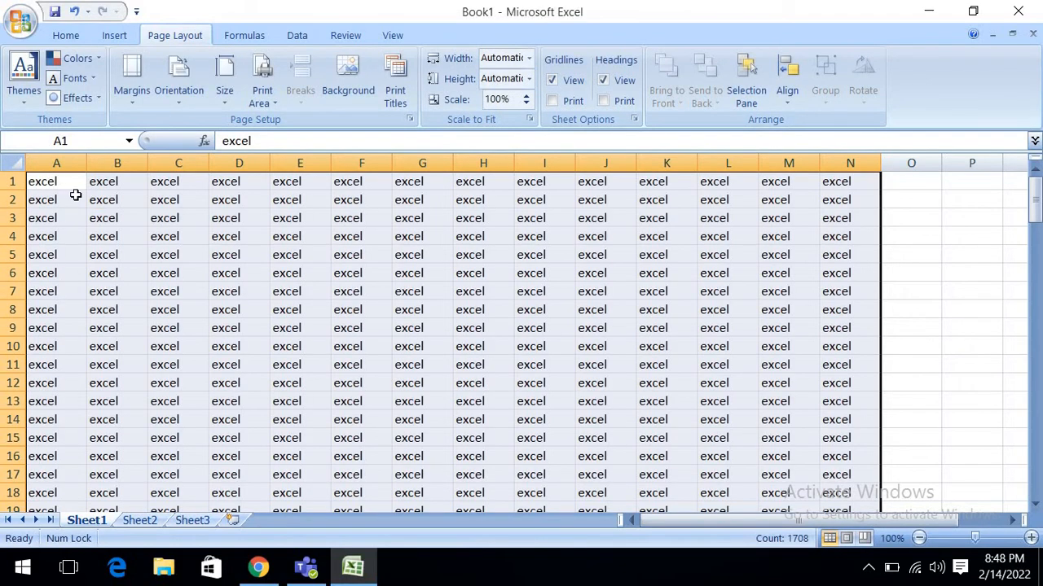
left_click(109, 258)
key("ctrl+Up")
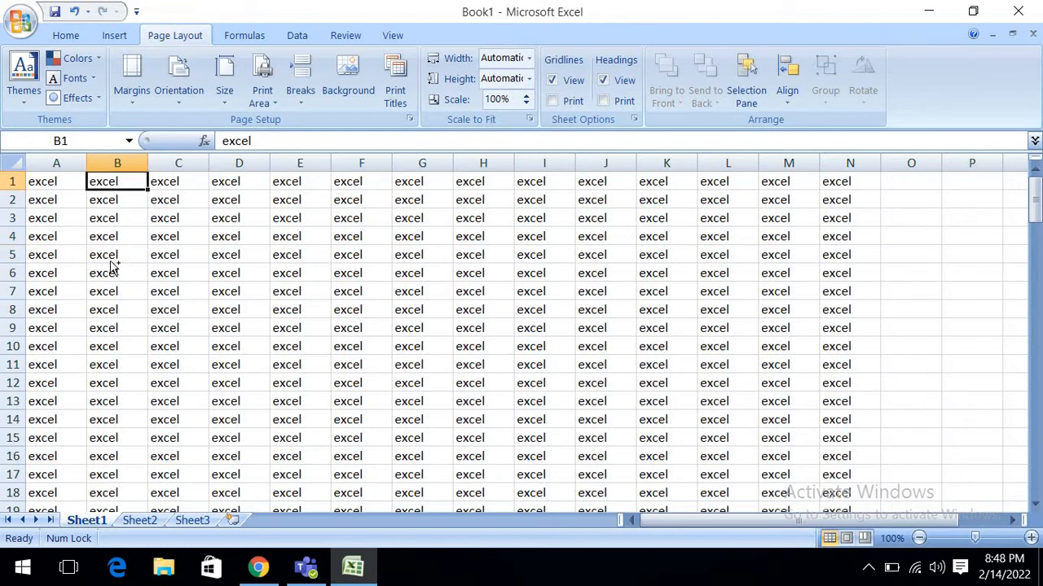
key("ctrl+Left")
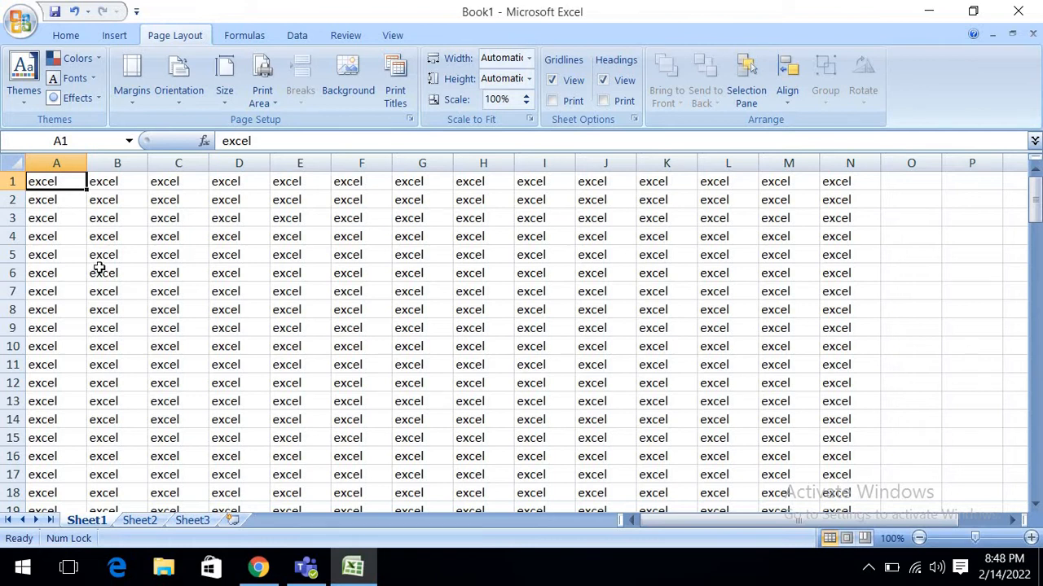
left_click(295, 250)
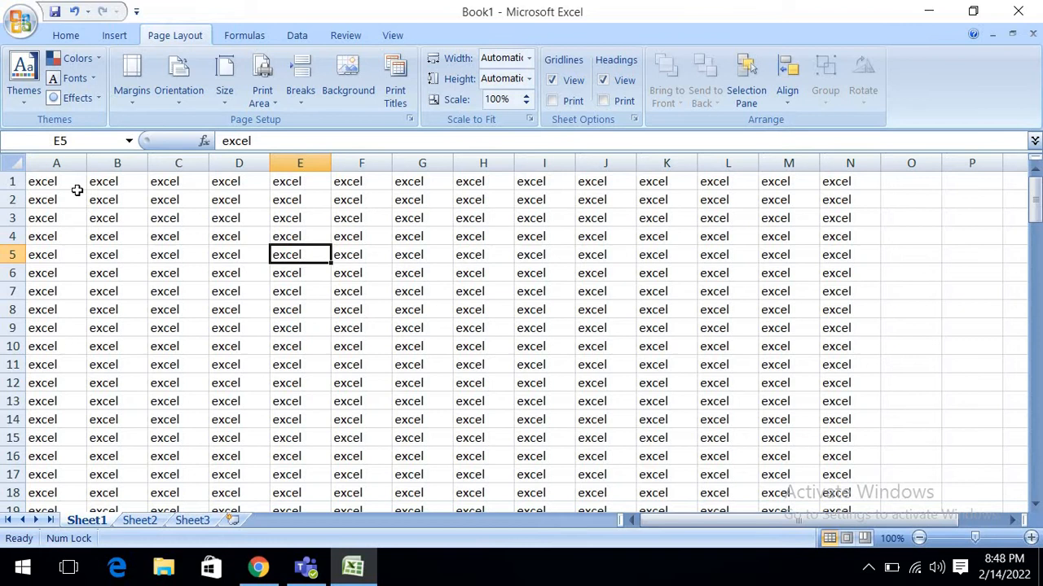
left_click_drag(74, 186, 849, 228)
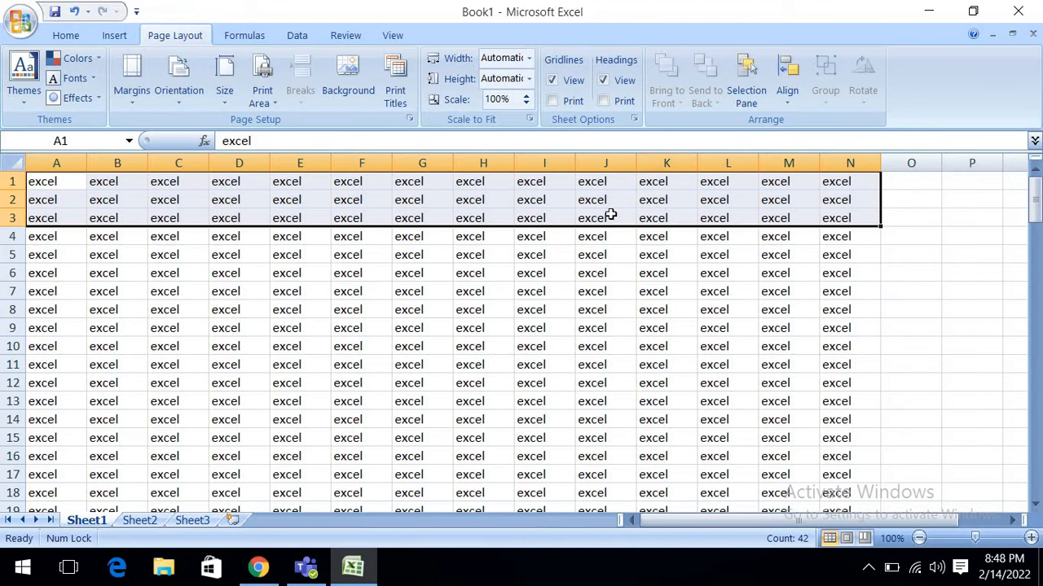
left_click(729, 279)
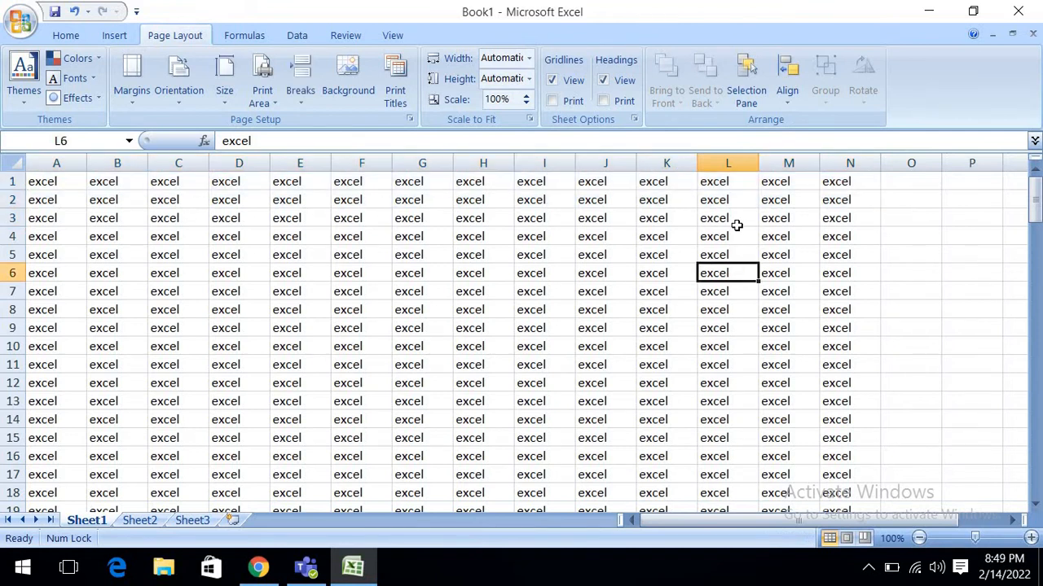
left_click(734, 222)
left_click(447, 232)
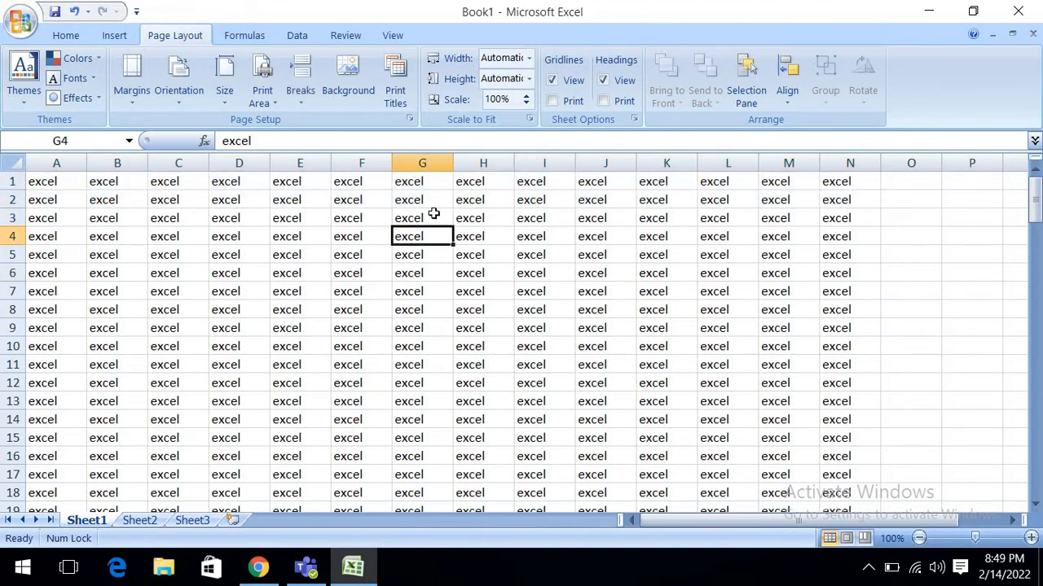
left_click(434, 213)
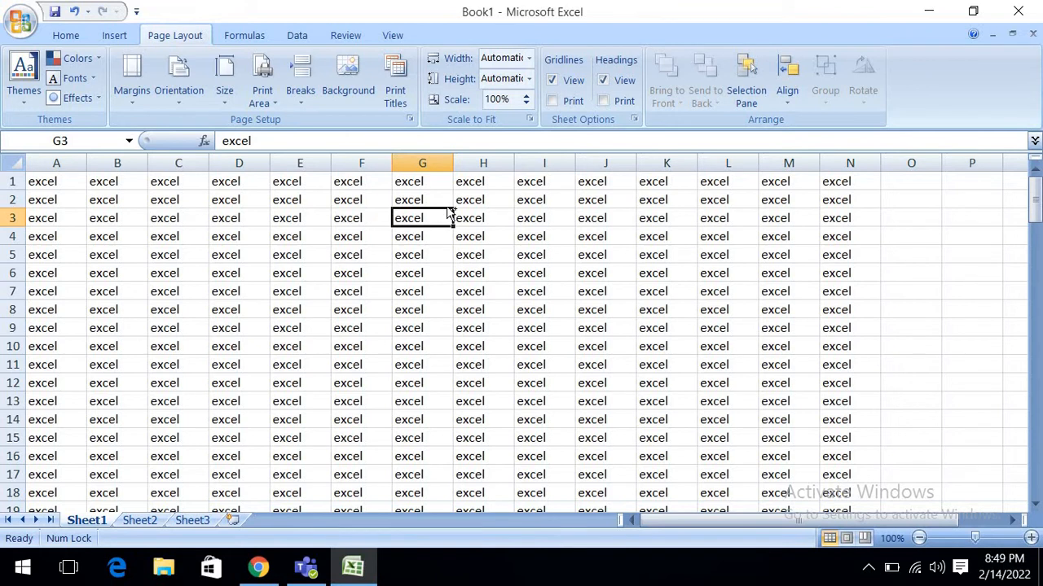
Preview the printout of Sheet1, zoom in and out on the first page, and return to the worksheet
key("ctrl+F2")
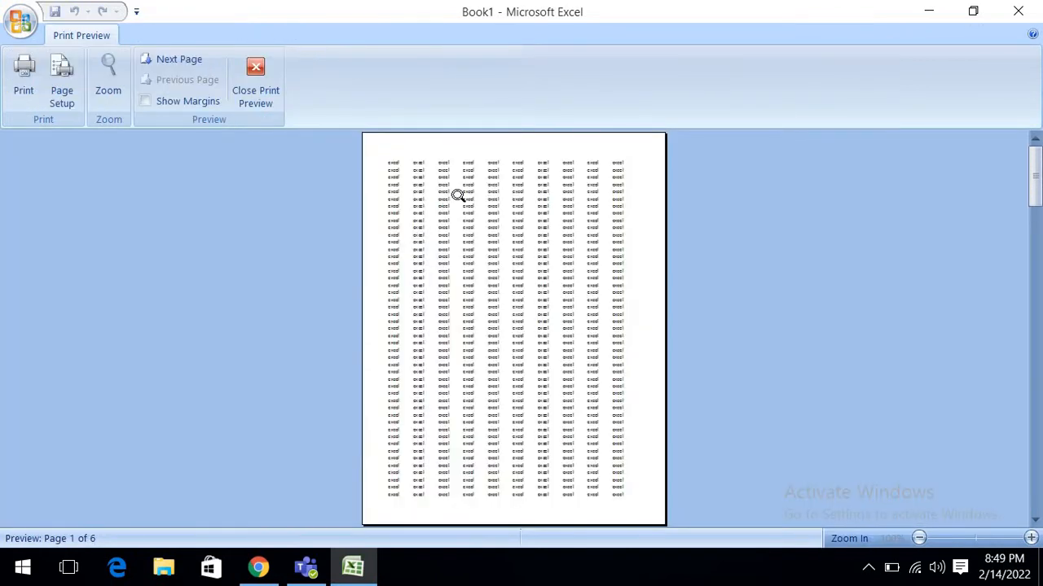
left_click(458, 195)
left_click(460, 192)
left_click(261, 75)
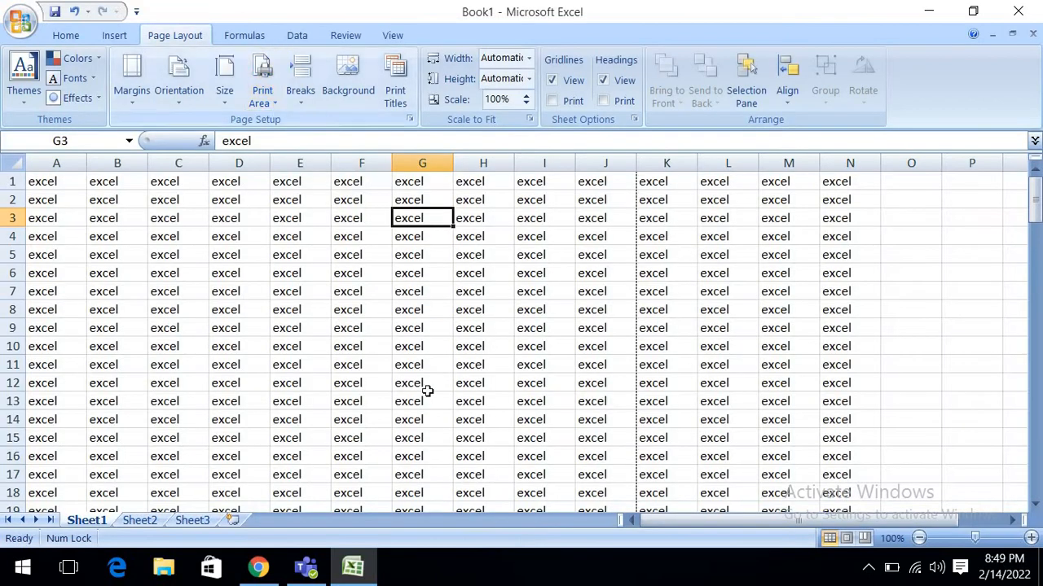
Examine the dashed page break lines across the filled columns and rows to see where each printed page ends
left_click(620, 323)
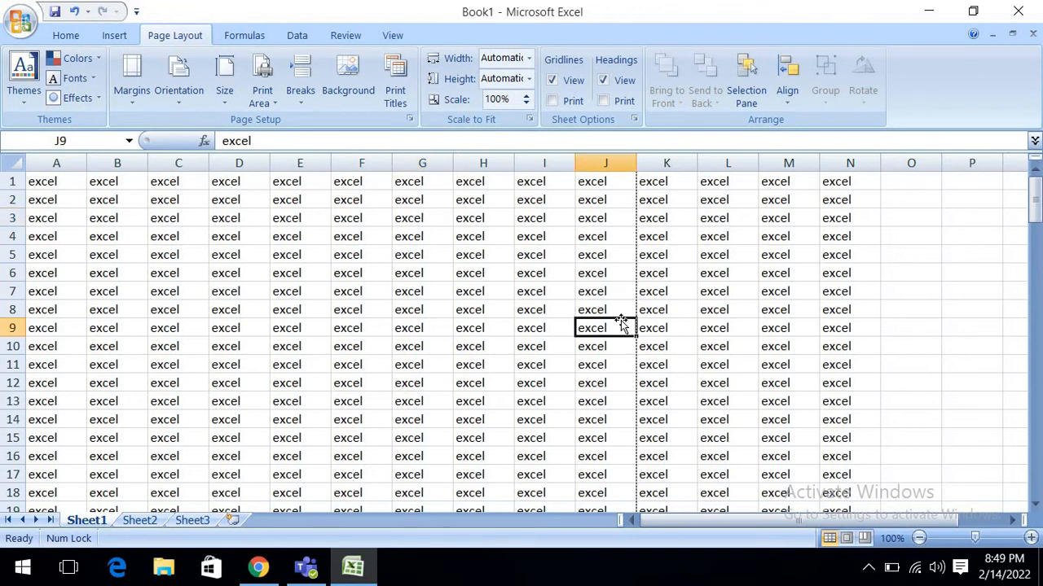
left_click(609, 231)
left_click(676, 232)
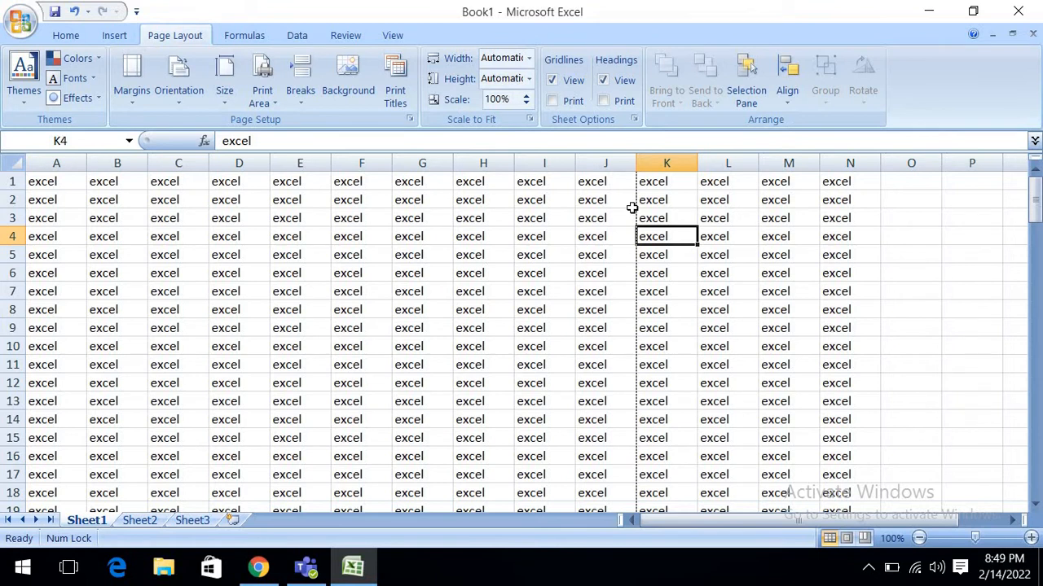
scroll(632, 208, "down", 9)
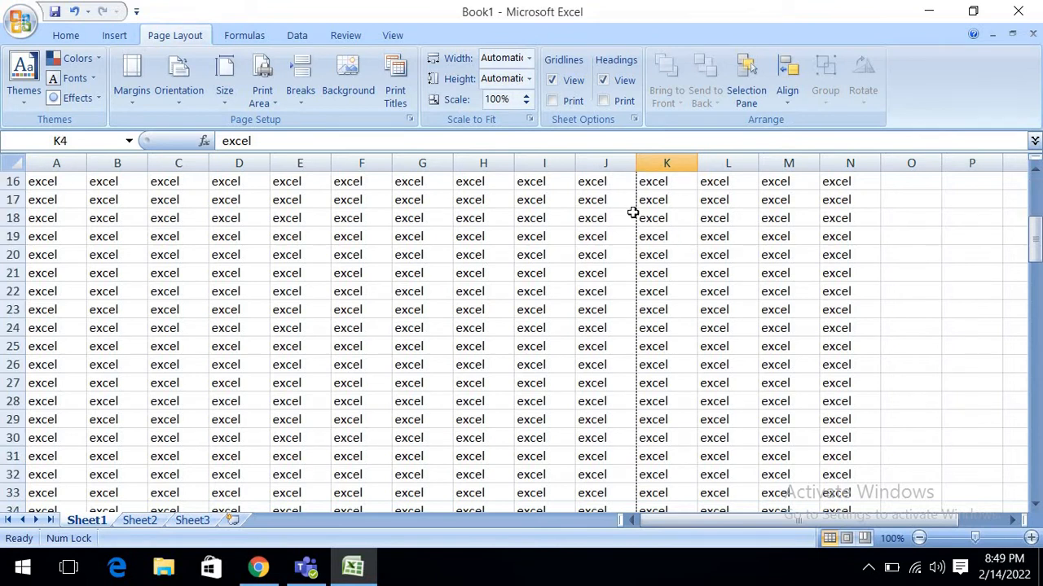
scroll(632, 216, "down", 3)
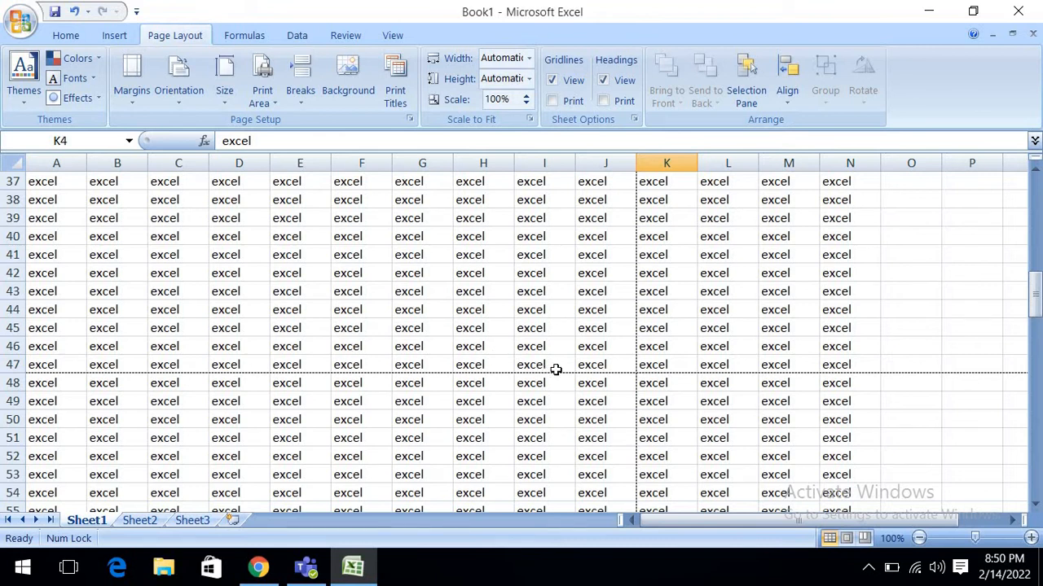
scroll(555, 369, "down", 2)
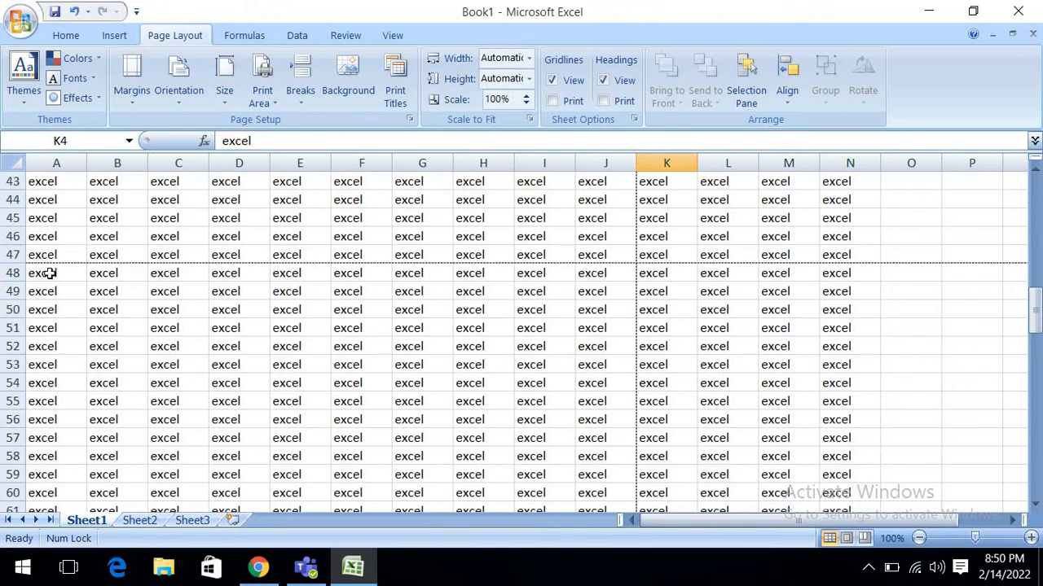
scroll(255, 284, "down", 3)
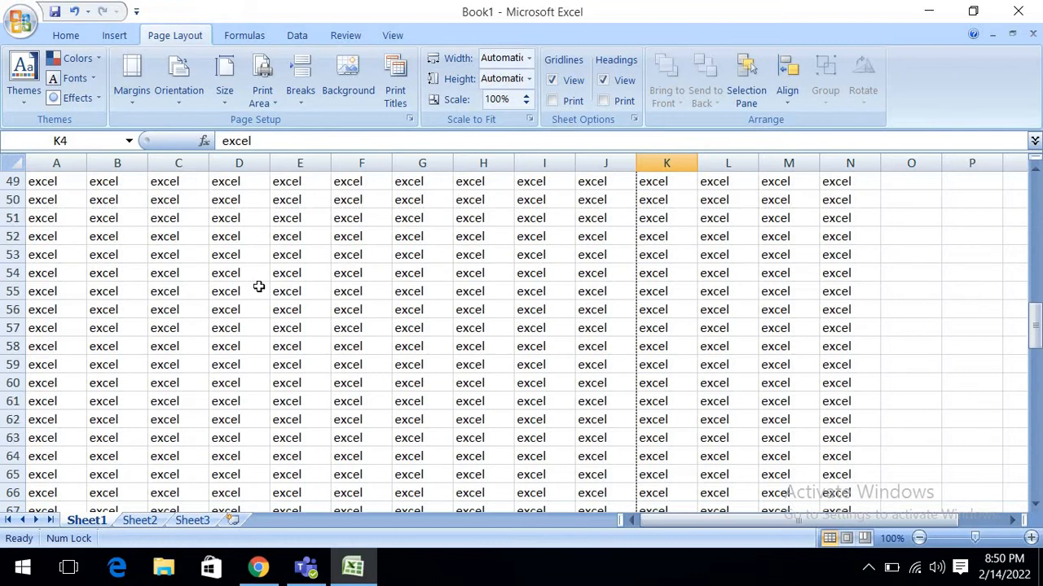
scroll(268, 288, "down", 11)
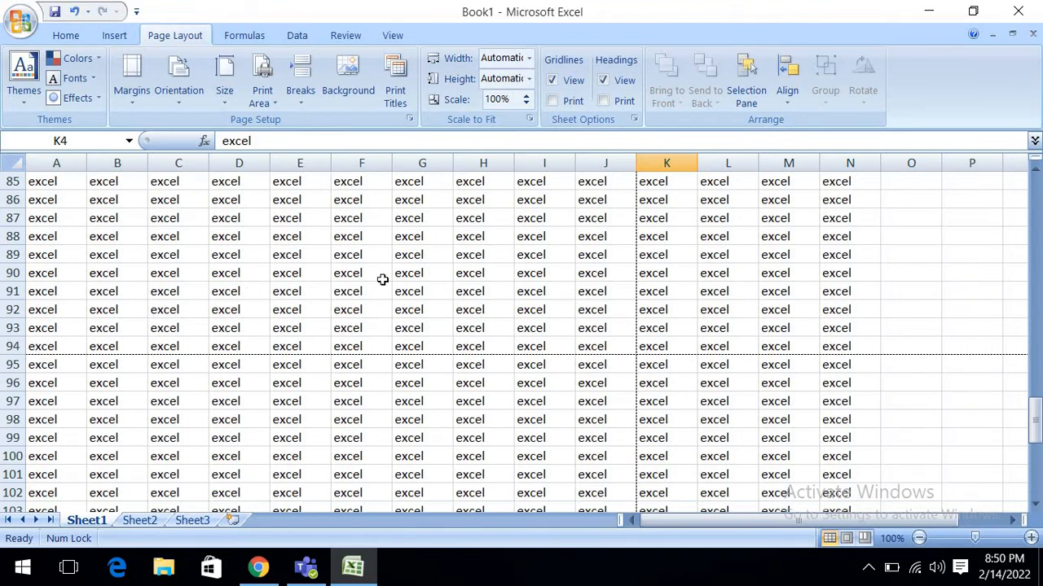
left_click(485, 269)
scroll(485, 269, "up", 20)
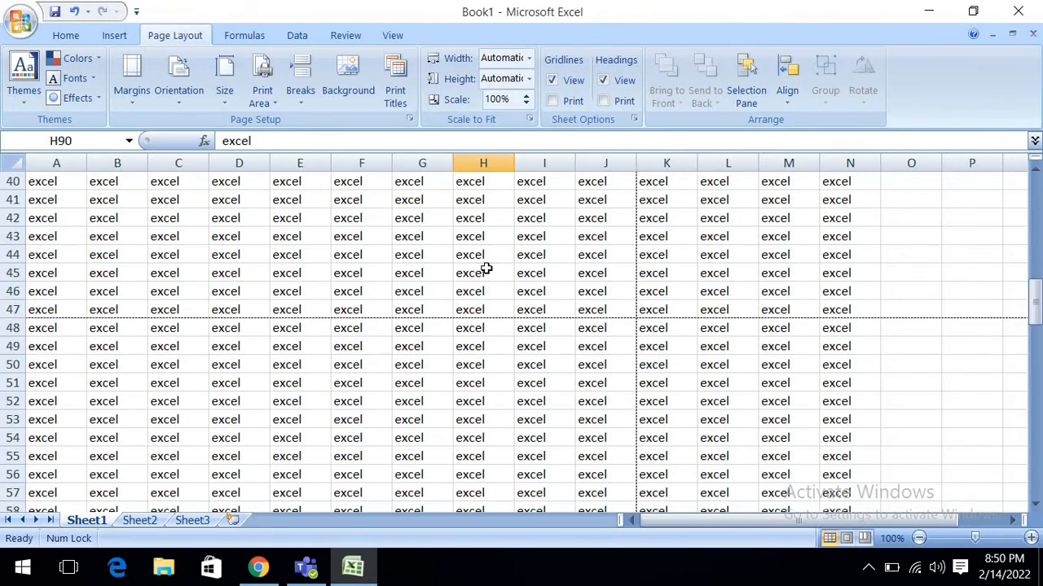
scroll(485, 269, "up", 5)
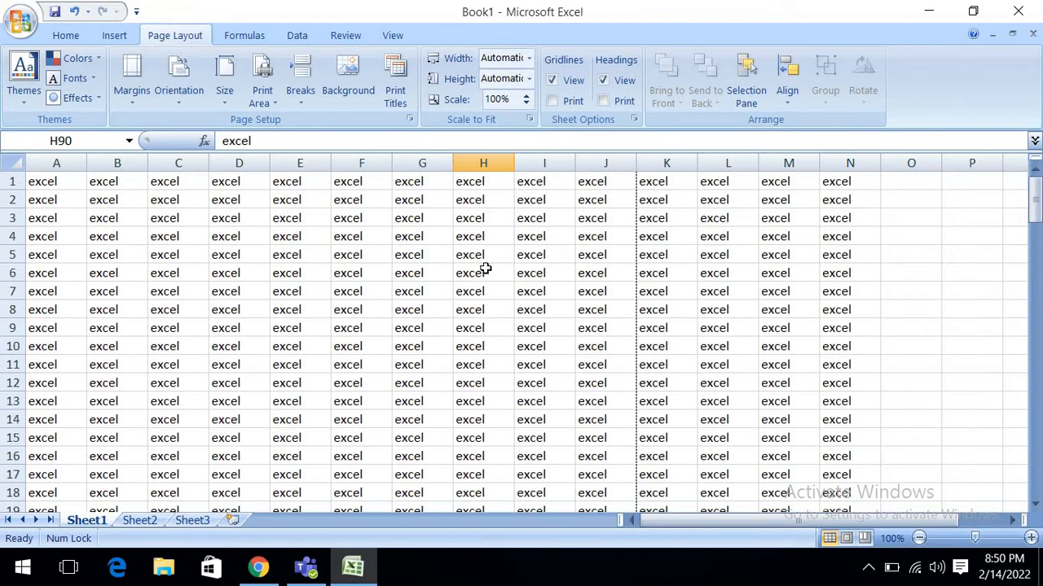
Check the first page of the filled sheet in print preview again and close the preview
left_click(583, 251)
left_click(346, 269)
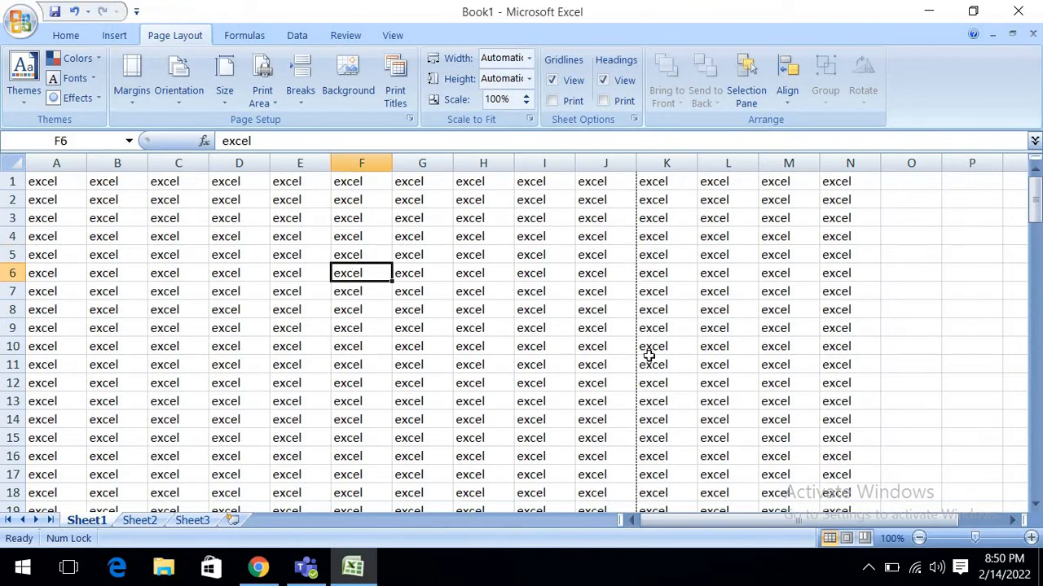
left_click(498, 241)
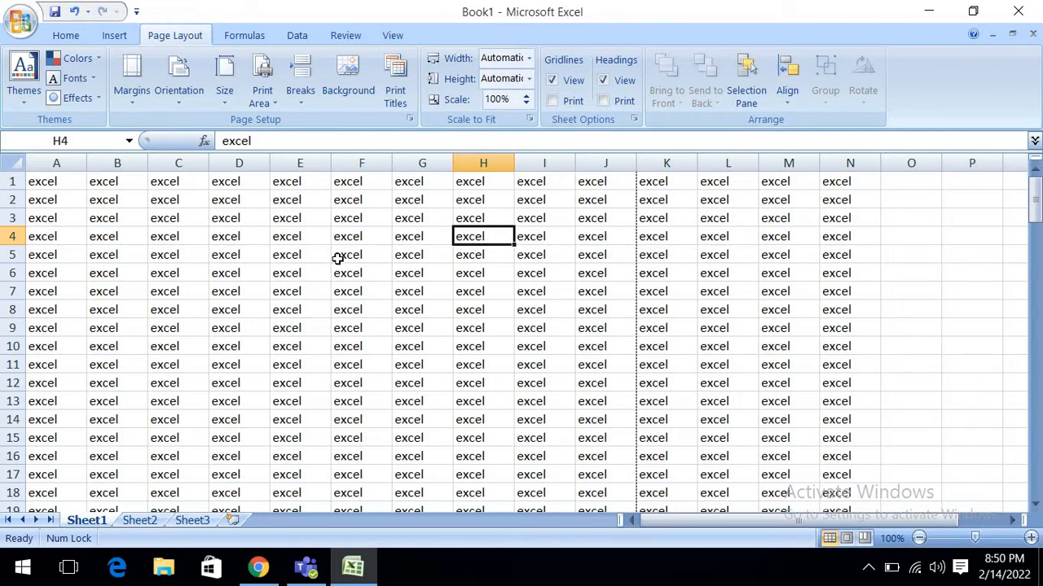
key("ctrl+F2")
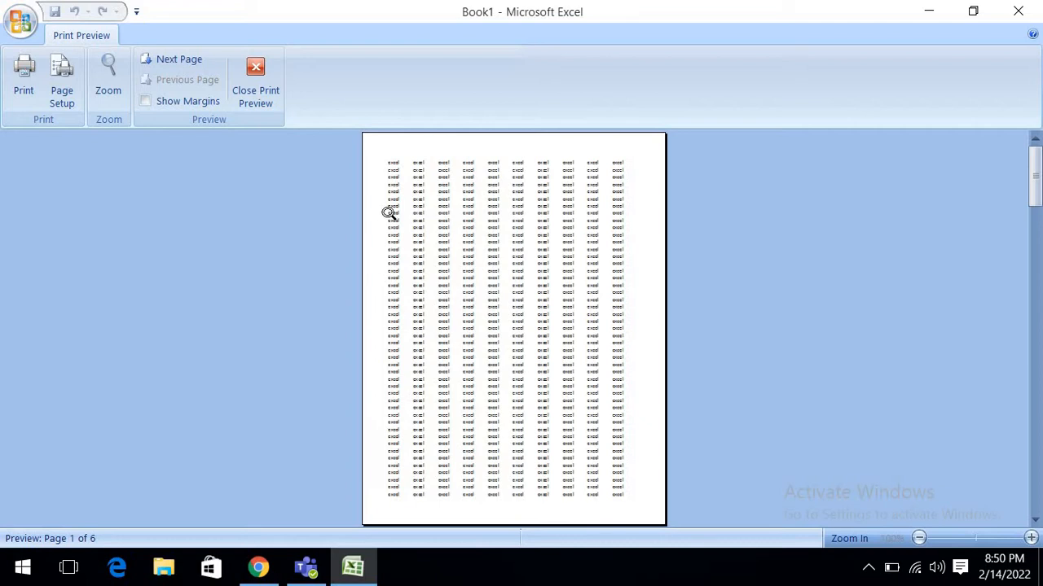
left_click(262, 90)
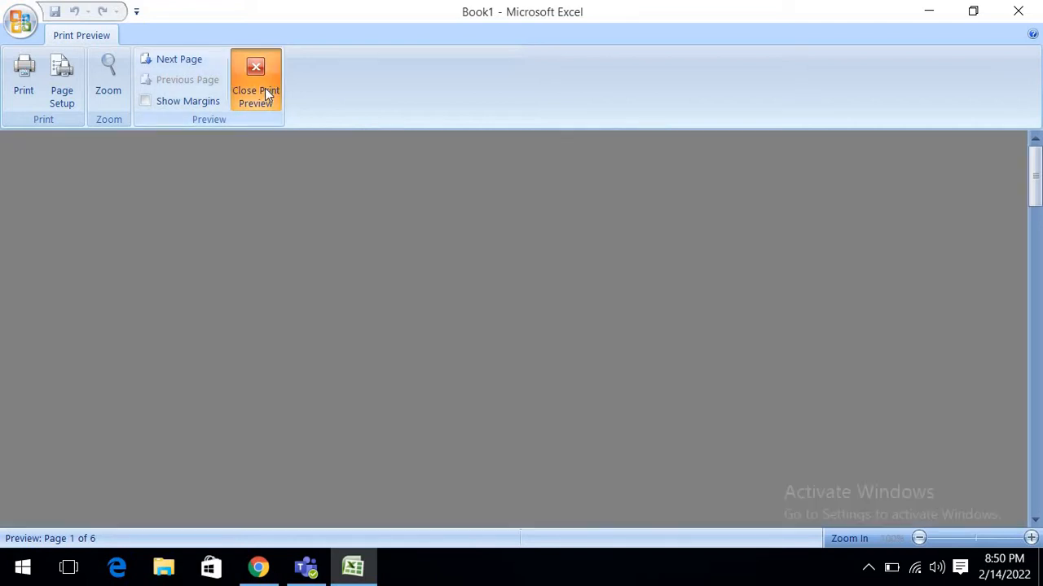
Open the custom margin settings for Sheet1 and set the top and bottom margins to 1 inch
left_click(122, 96)
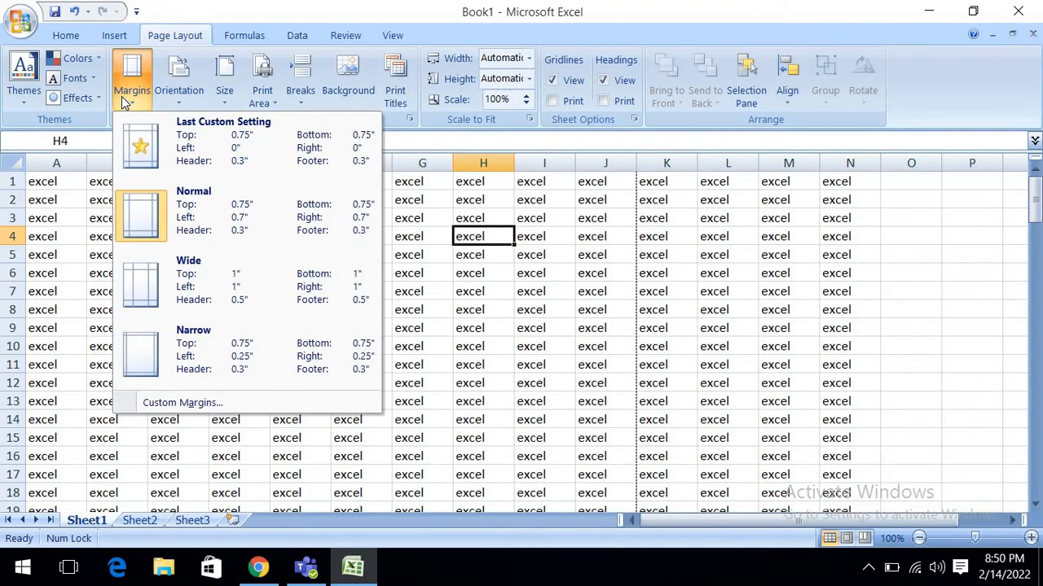
left_click(208, 407)
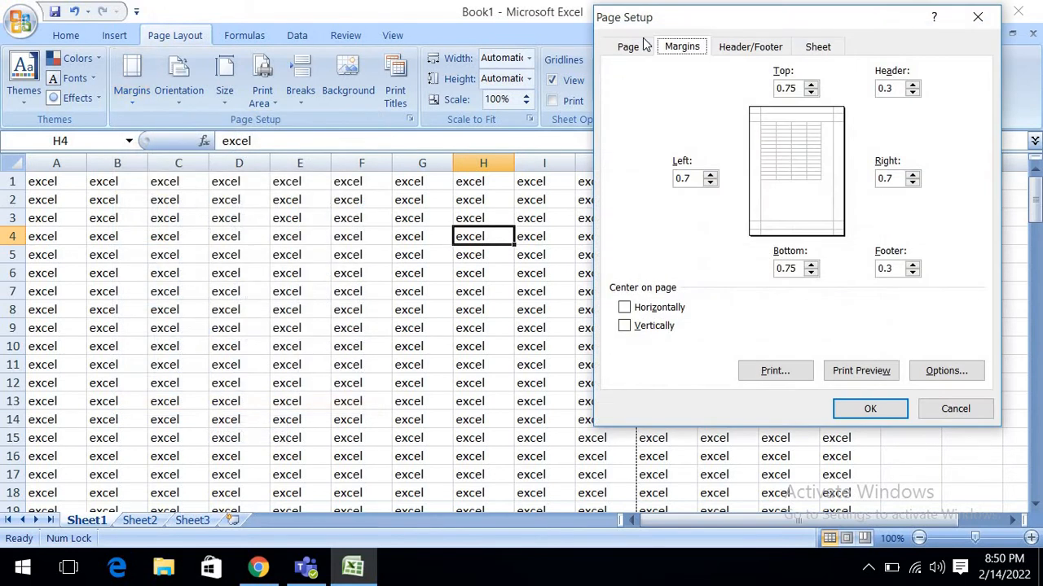
left_click_drag(649, 31, 272, 47)
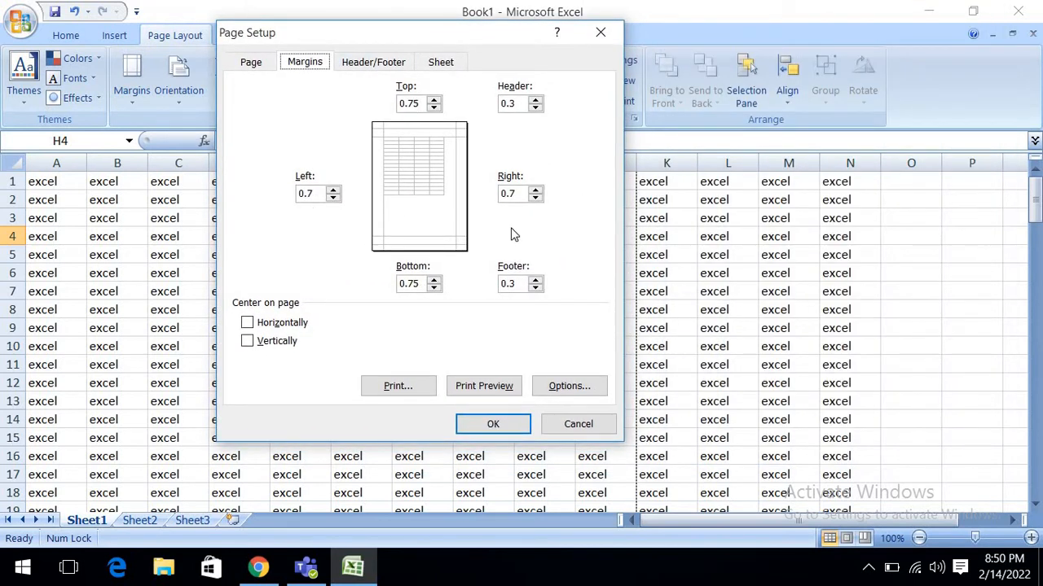
left_click(435, 99)
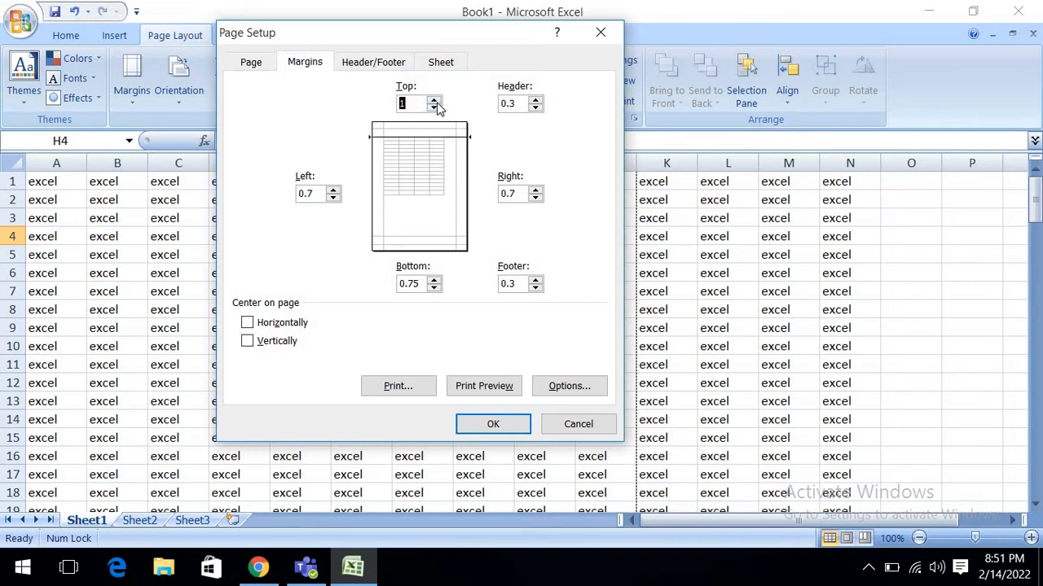
left_click(434, 279)
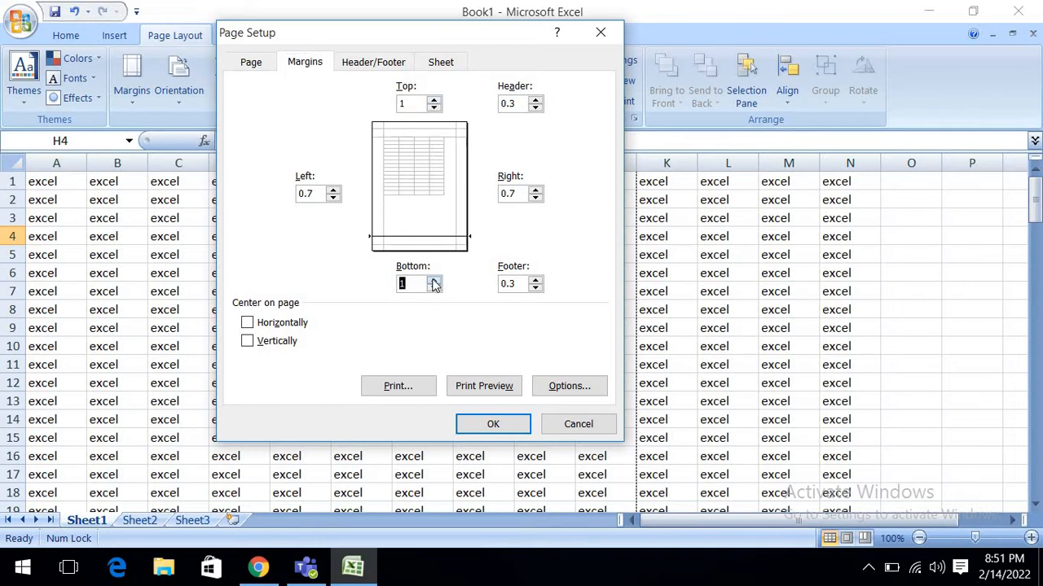
Set the left page margin to 1 inch
left_click(333, 189)
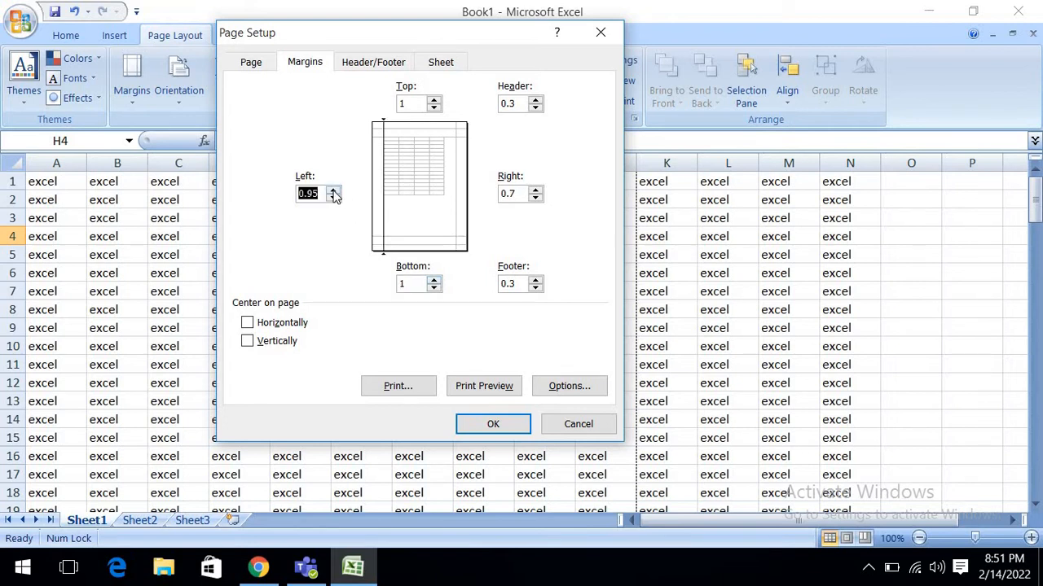
left_click(333, 191)
left_click(334, 198)
left_click(333, 191)
left_click(333, 199)
left_click(325, 193)
key("BackSpace")
key("BackSpace")
key("BackSpace")
key("BackSpace")
type("1")
Set the right page margin to 1 inch and apply the custom margins to the sheet
left_click(524, 192)
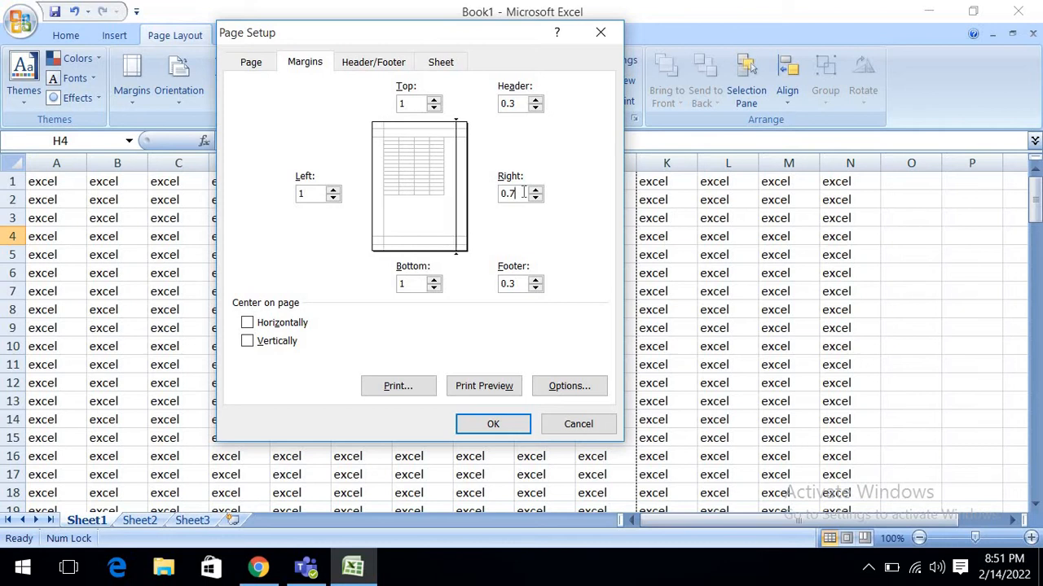
key("BackSpace")
key("BackSpace")
key("BackSpace")
type("1")
left_click(495, 425)
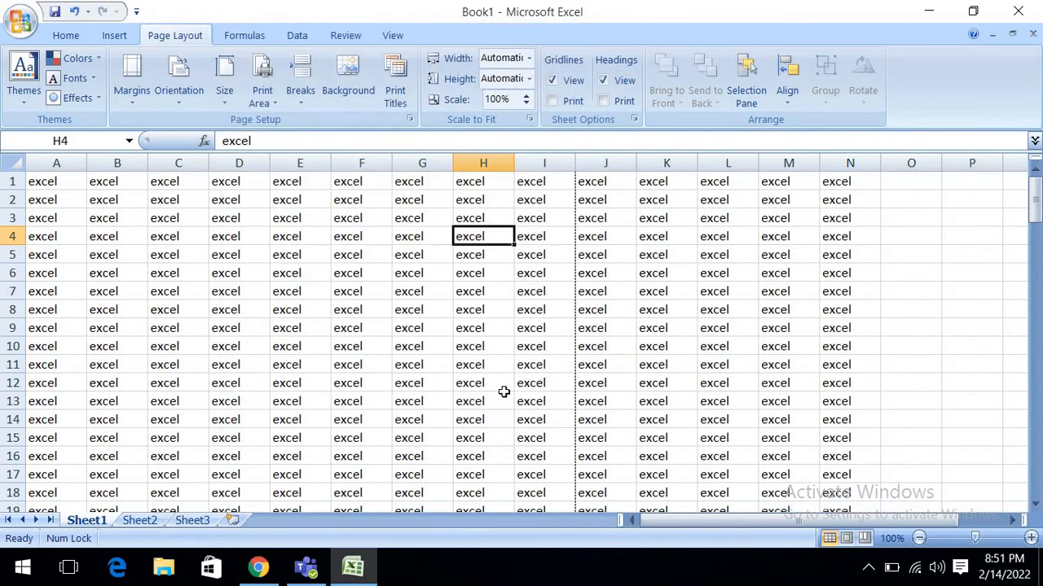
Check the 1-inch margins on the first page in print preview and return to the worksheet
left_click(528, 235)
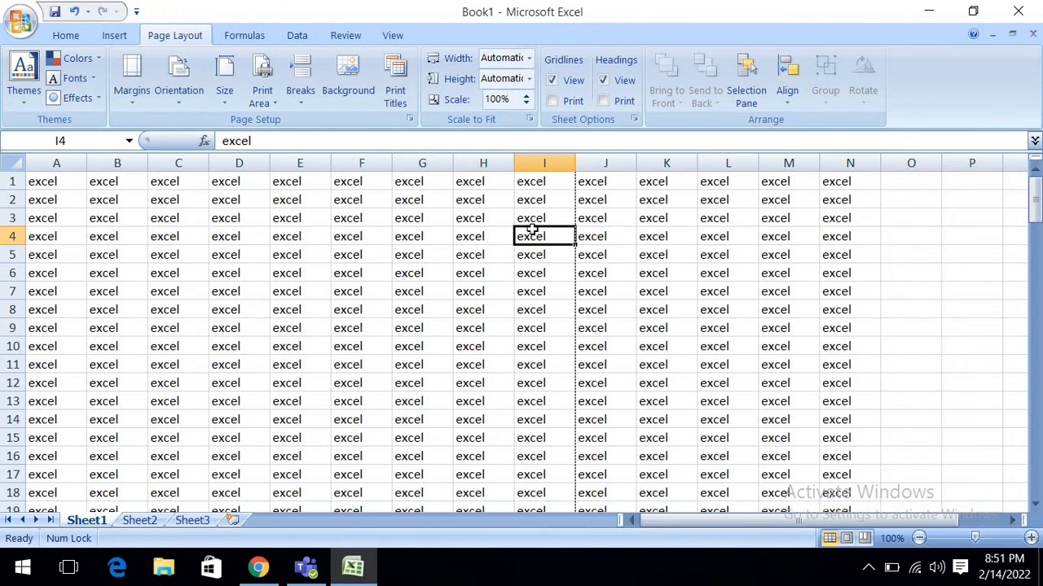
key("ctrl+F2")
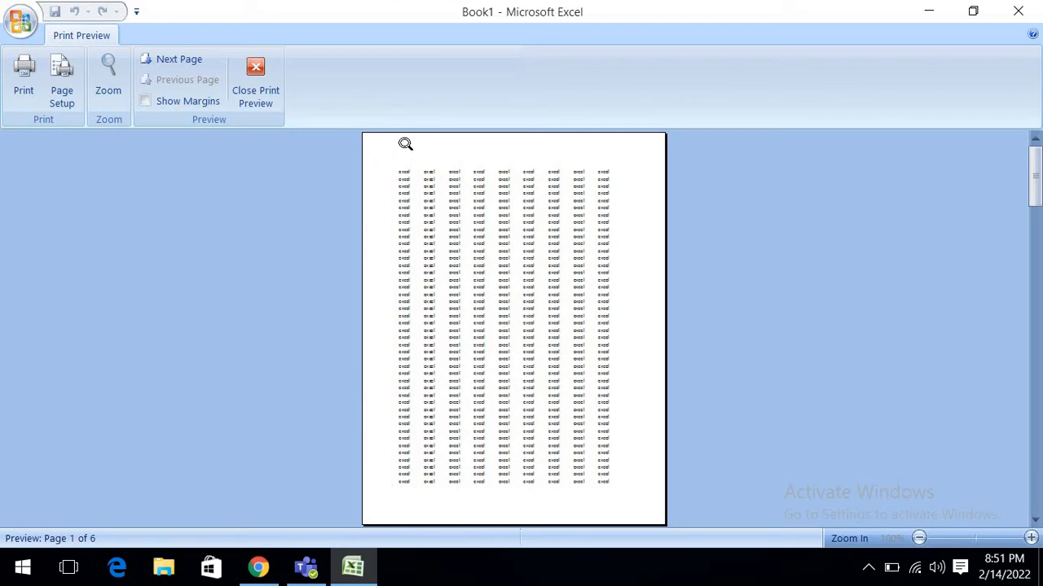
left_click(256, 80)
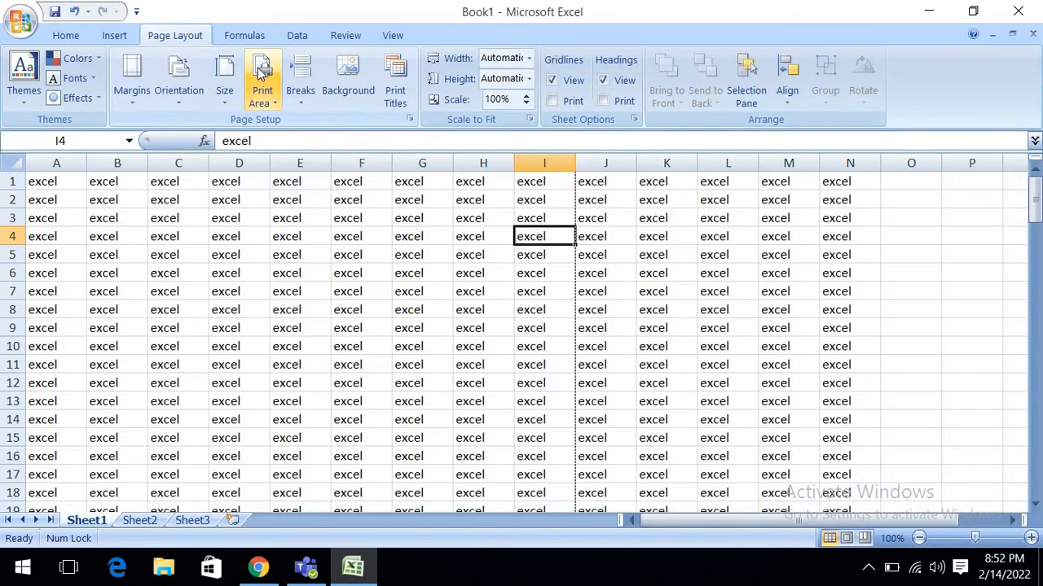
Reopen the custom margin settings and set the top and bottom margins to 2 inches
left_click(126, 105)
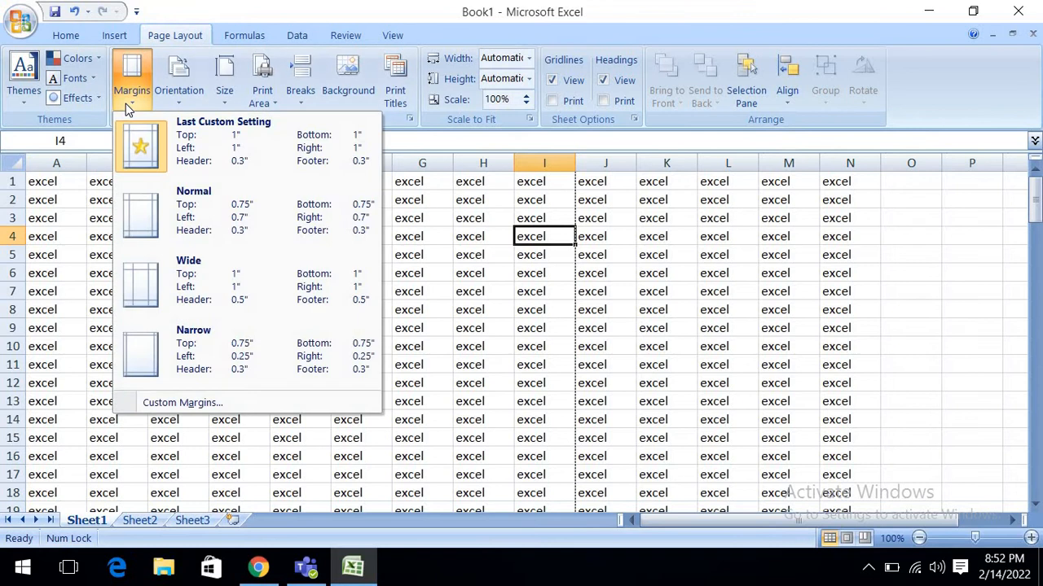
left_click(161, 405)
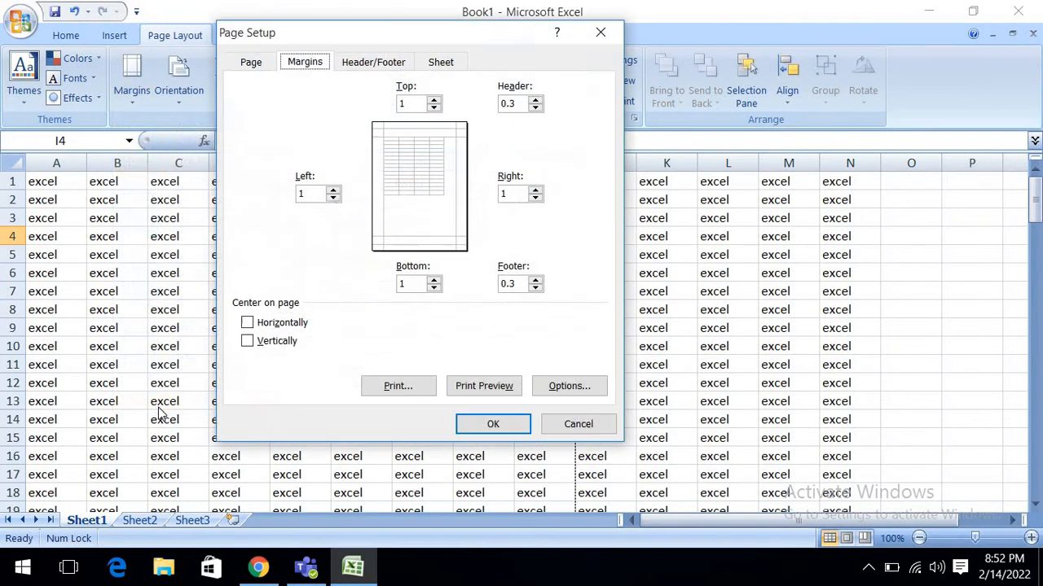
left_click(415, 103)
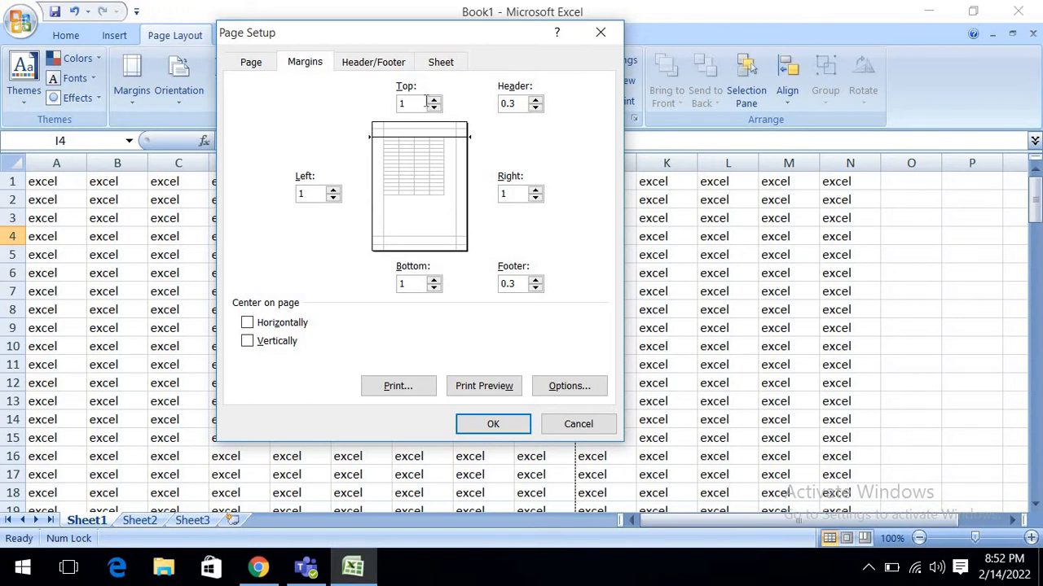
key("BackSpace")
type("2")
key("Tab")
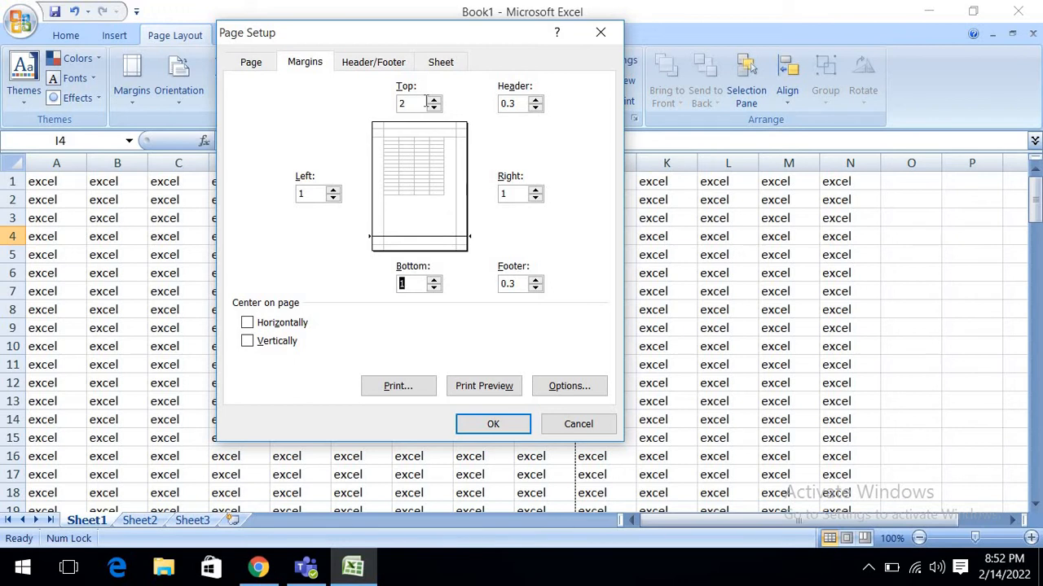
type("2")
key("Tab")
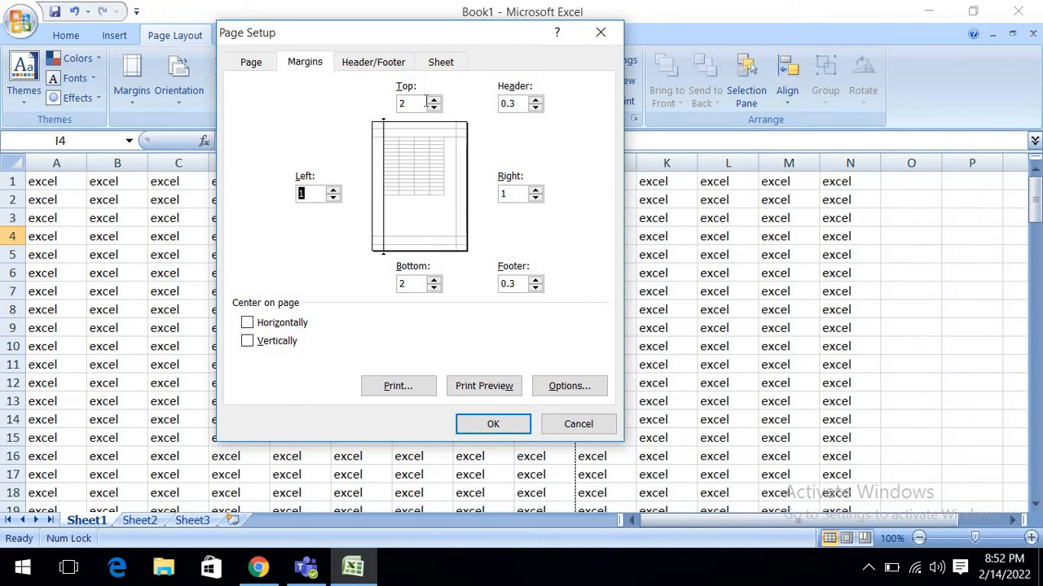
Set the left and right margins to 2 inches, apply them, and show the sheet in print preview
type("2")
key("Tab")
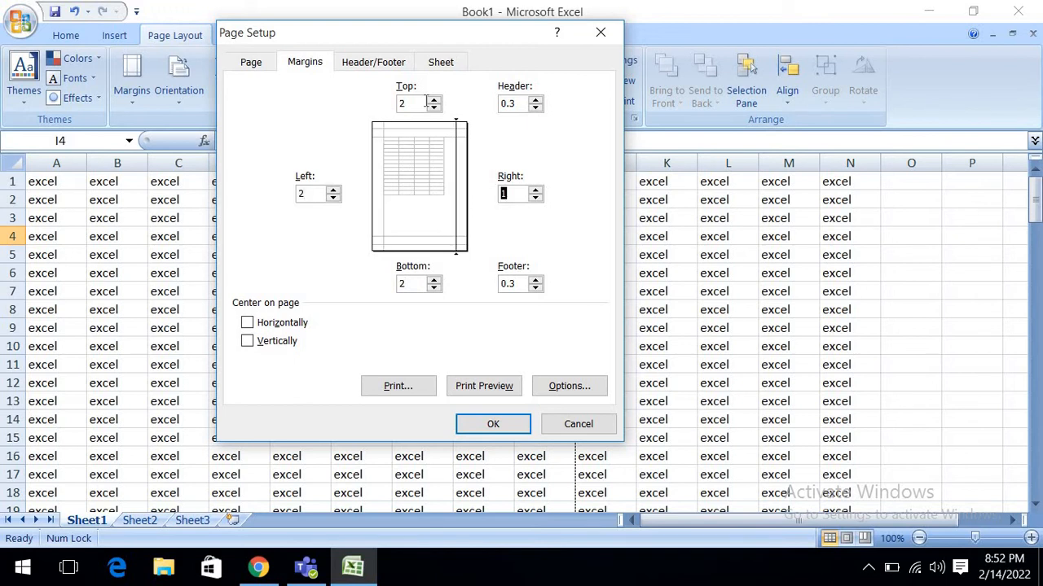
type("2")
left_click(491, 423)
left_click(363, 307)
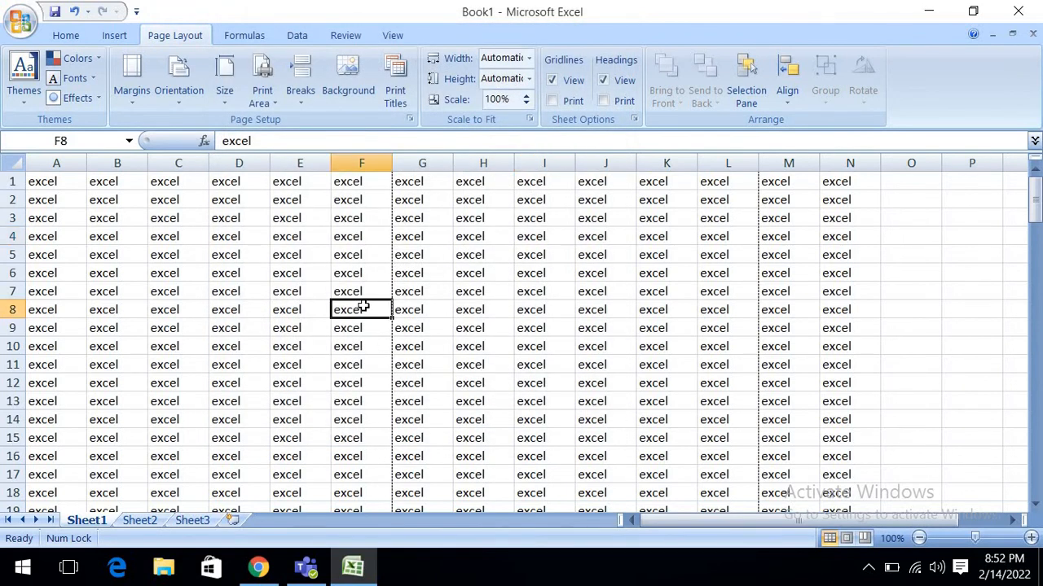
key("ctrl+F2")
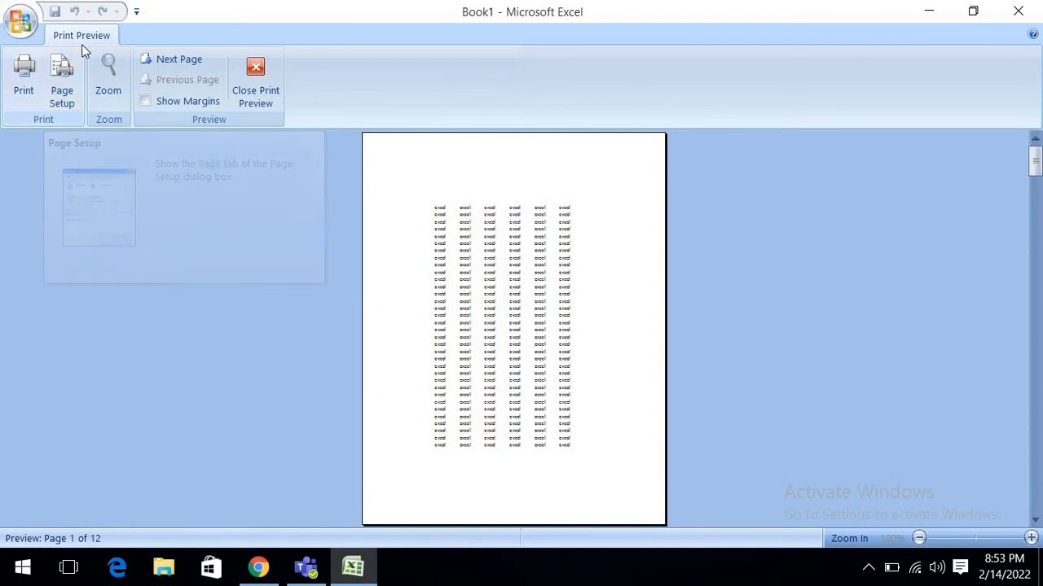
Open the page setup margins from the print preview and set the top and bottom margins to .5 inch
left_click(65, 96)
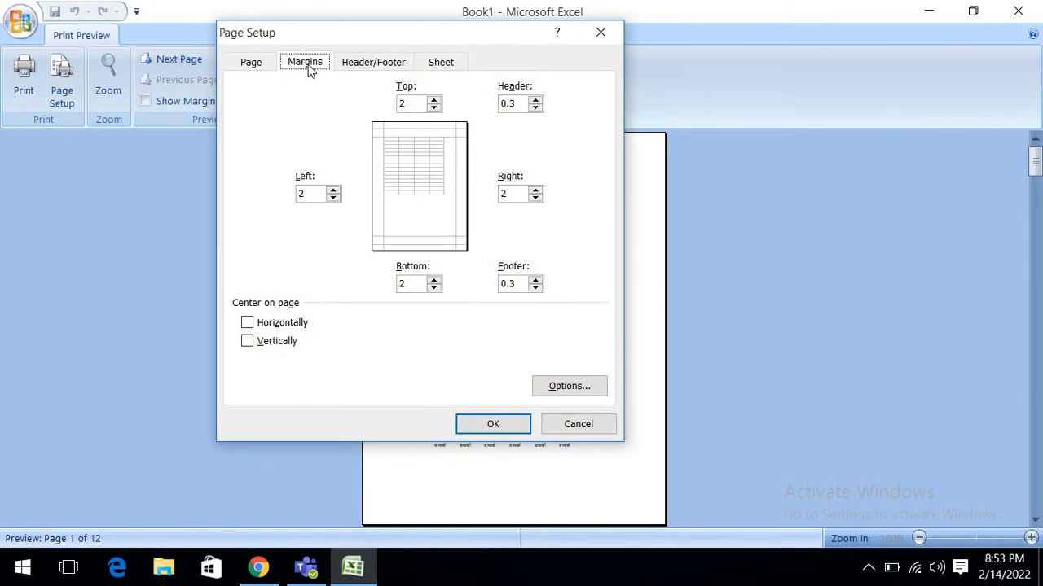
left_click(412, 102)
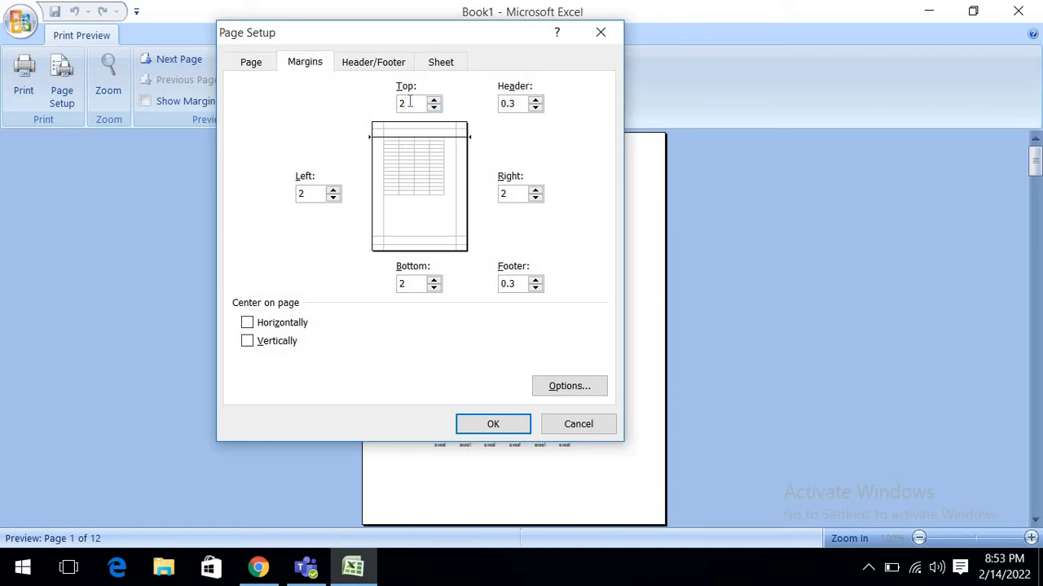
key("BackSpace")
type(".5")
key("Tab")
type(".5")
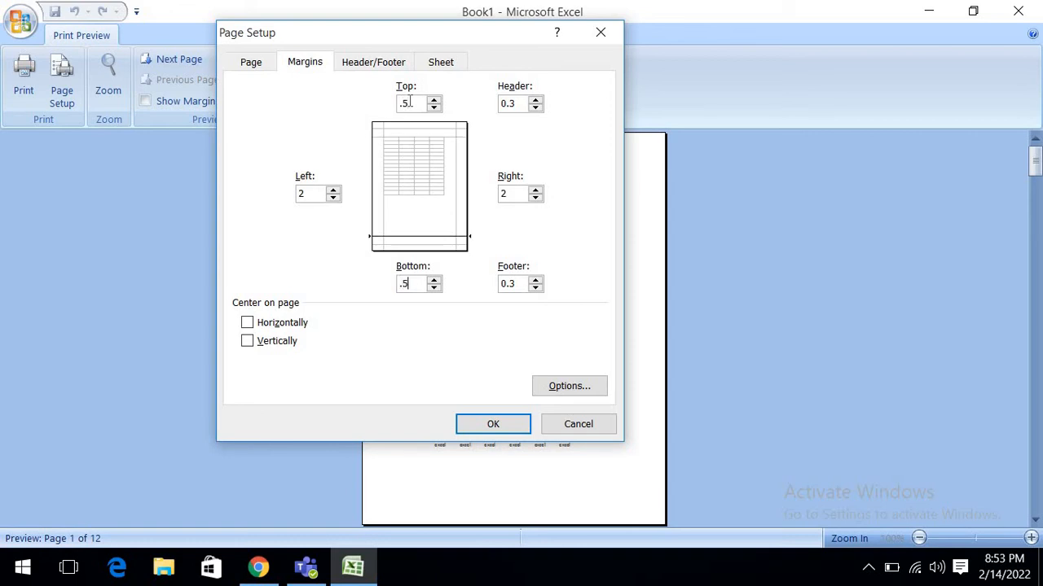
Set the left and right margins to .5 inch and apply the new margins to the previewed pages
key("Tab")
type(".5")
key("Tab")
type(".5")
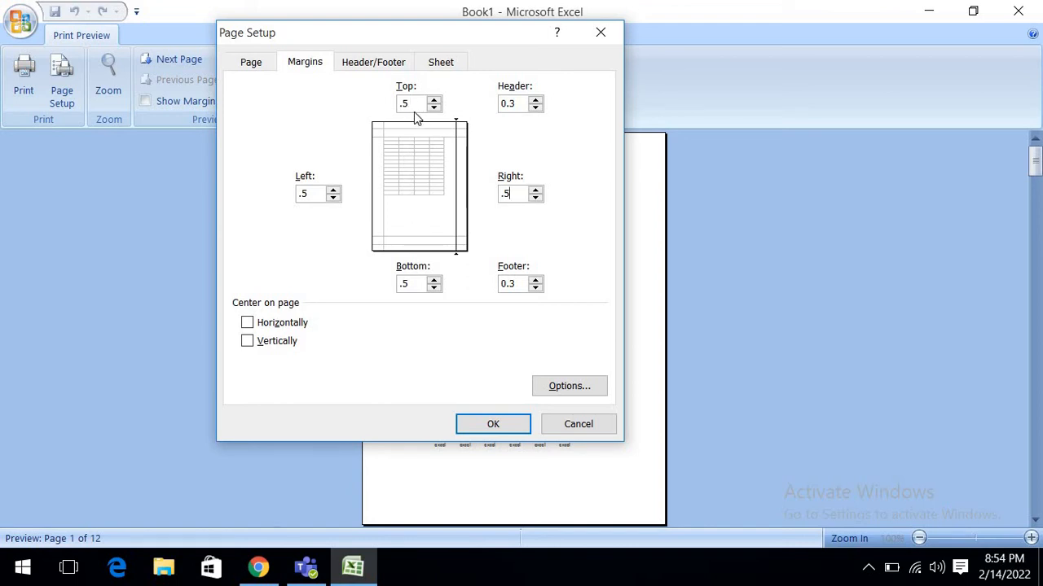
left_click(412, 104)
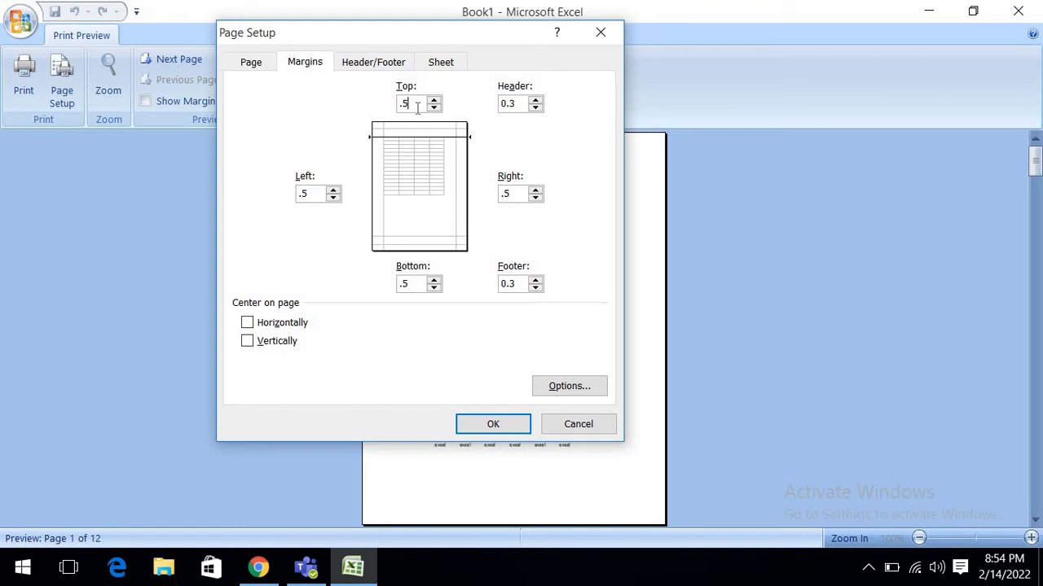
left_click(512, 199)
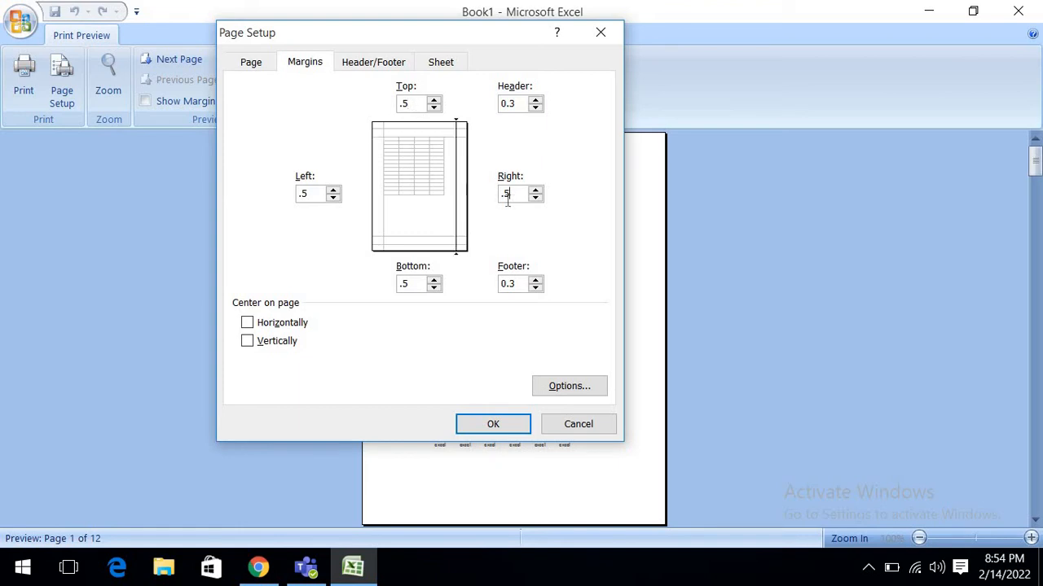
left_click(411, 285)
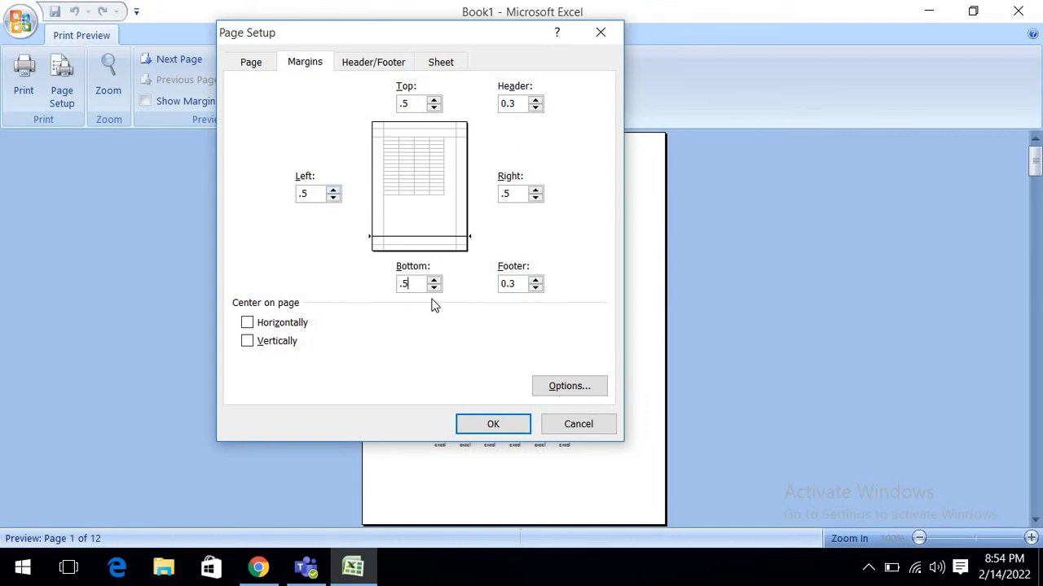
left_click(493, 424)
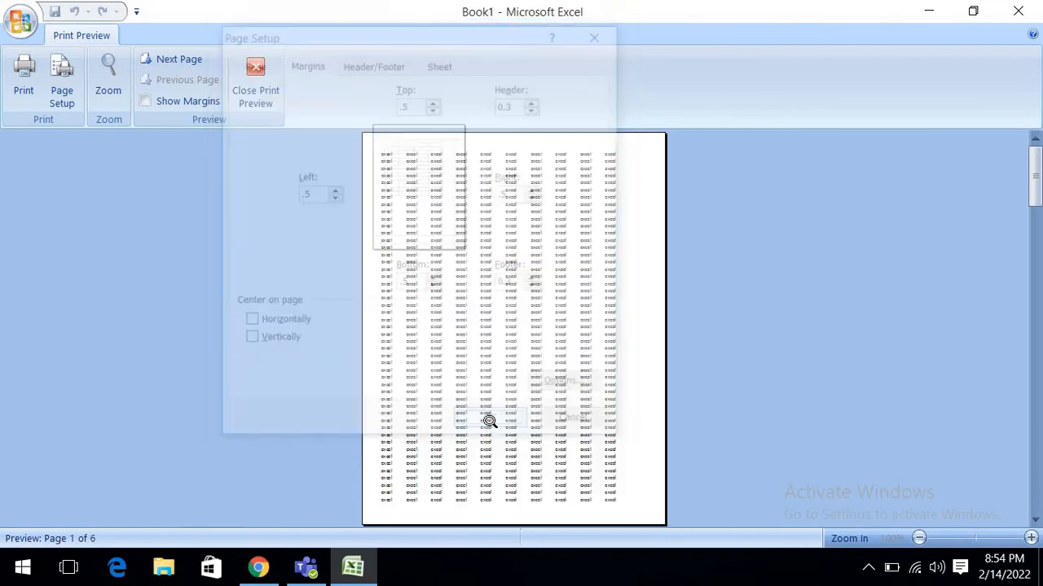